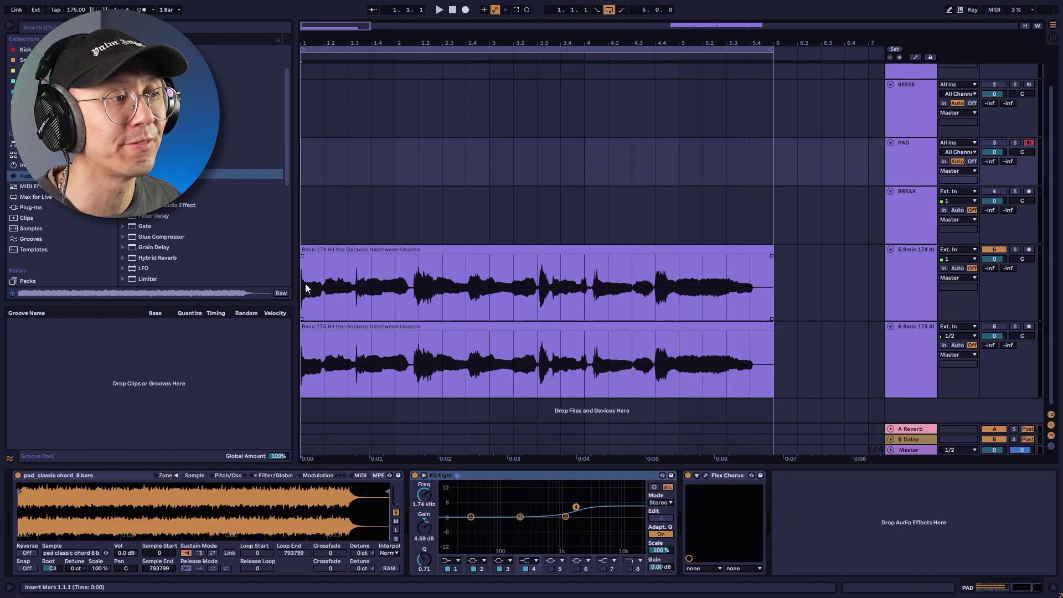
Step: Play the two duplicated vocal clips starting from bar 1.1.1
left_click(929, 319)
key("space")
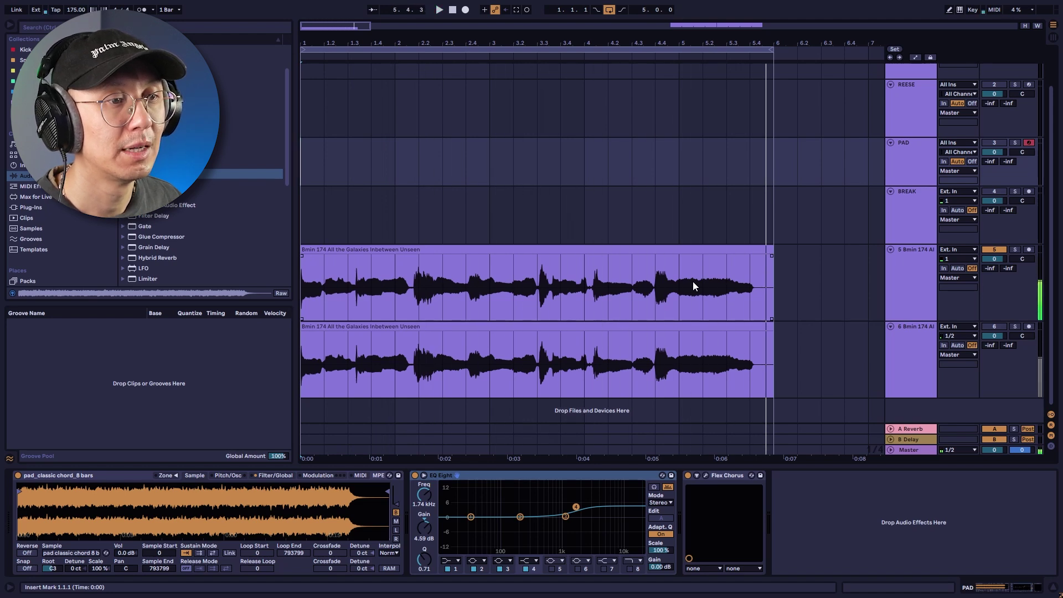
Step: Nudge the track 6 vocal clip slightly later within bar 1 and audition both copies
left_click(444, 331)
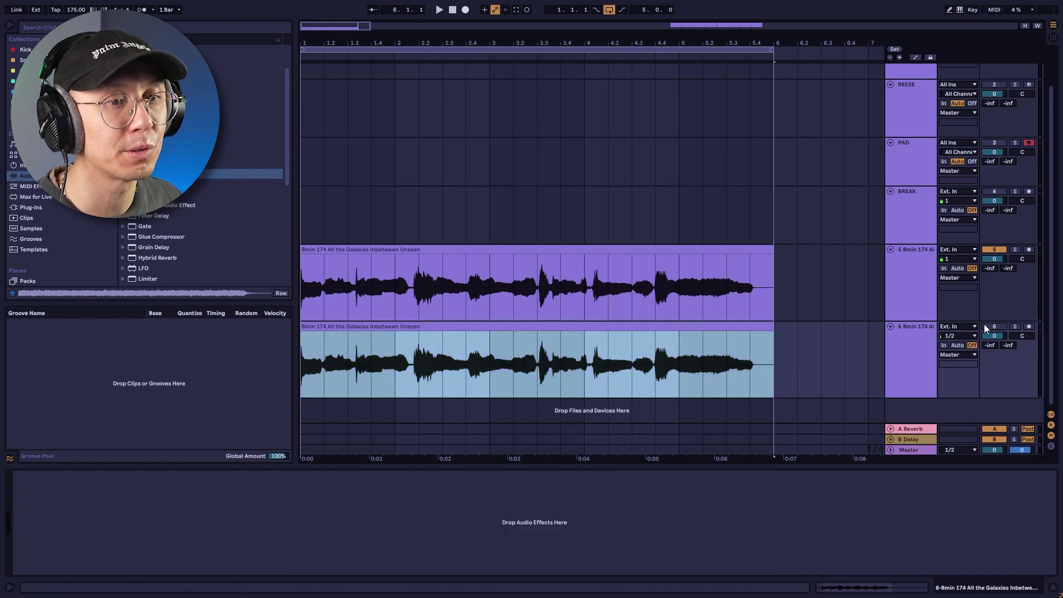
left_click_drag(306, 46, 386, 271)
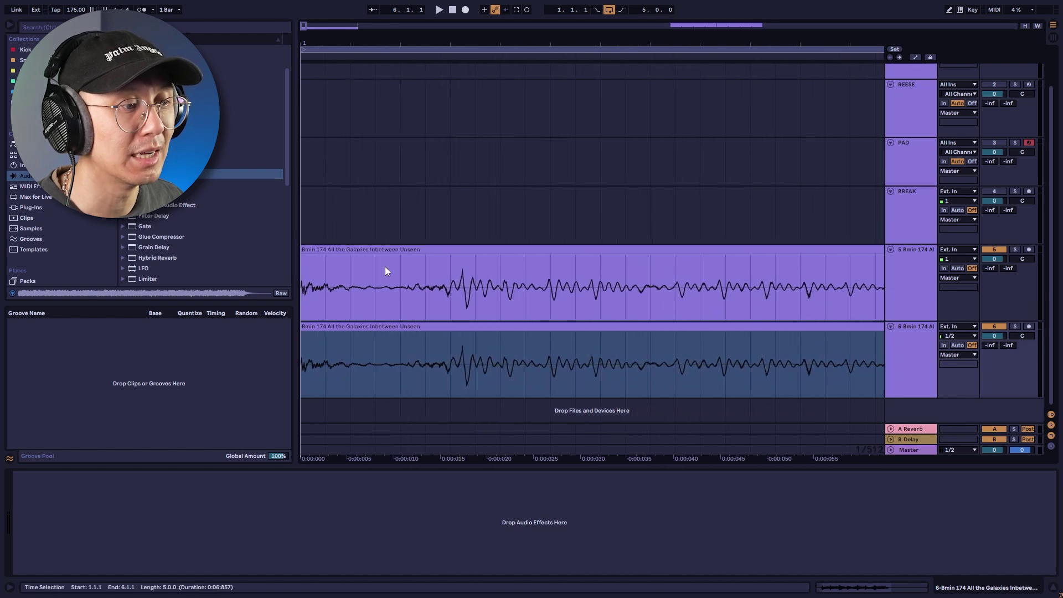
mouse_move(325, 330)
left_mouse_down()
mouse_move(424, 339)
mouse_move(324, 328)
left_mouse_up()
scroll(324, 328, "up", 3)
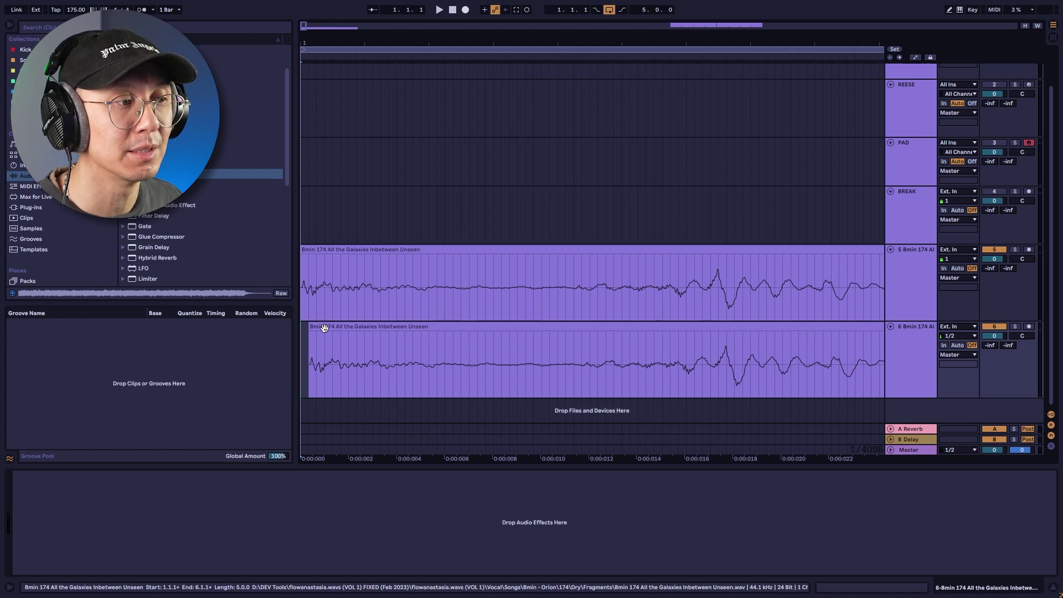
key("space")
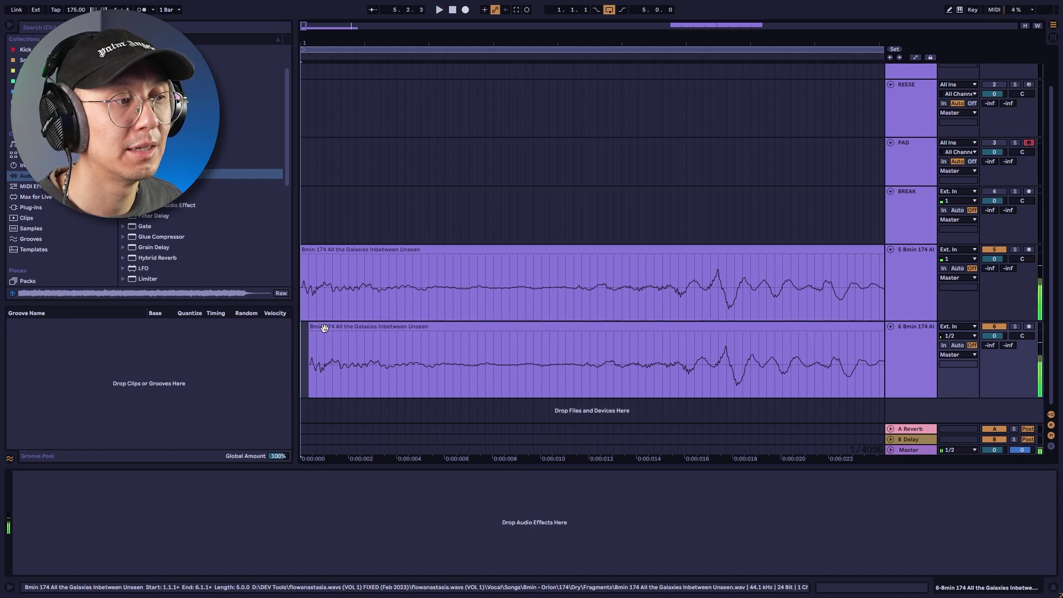
left_click_drag(324, 327, 402, 336)
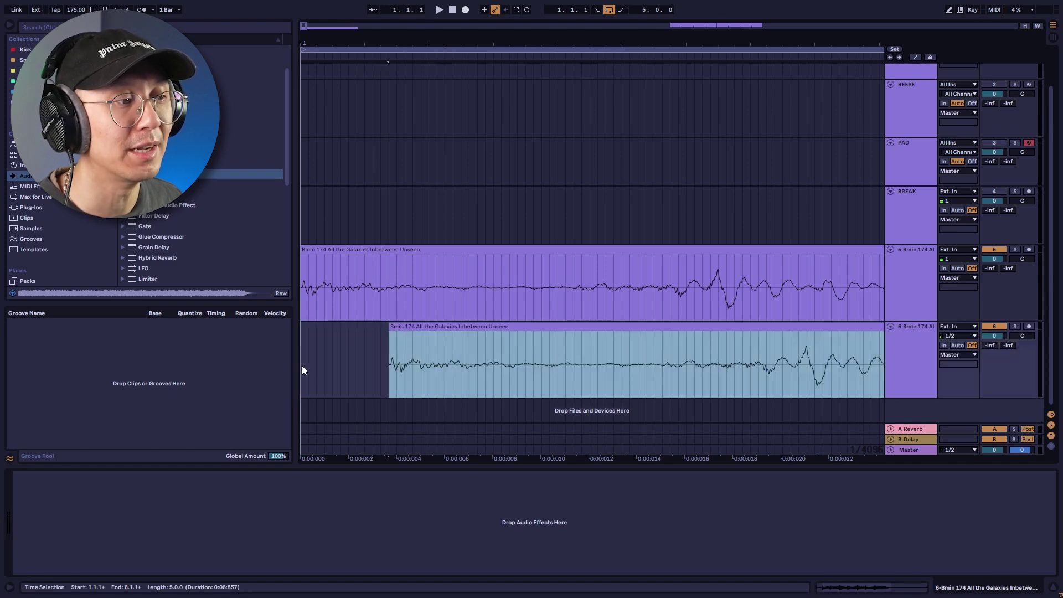
left_click(302, 366)
key("space")
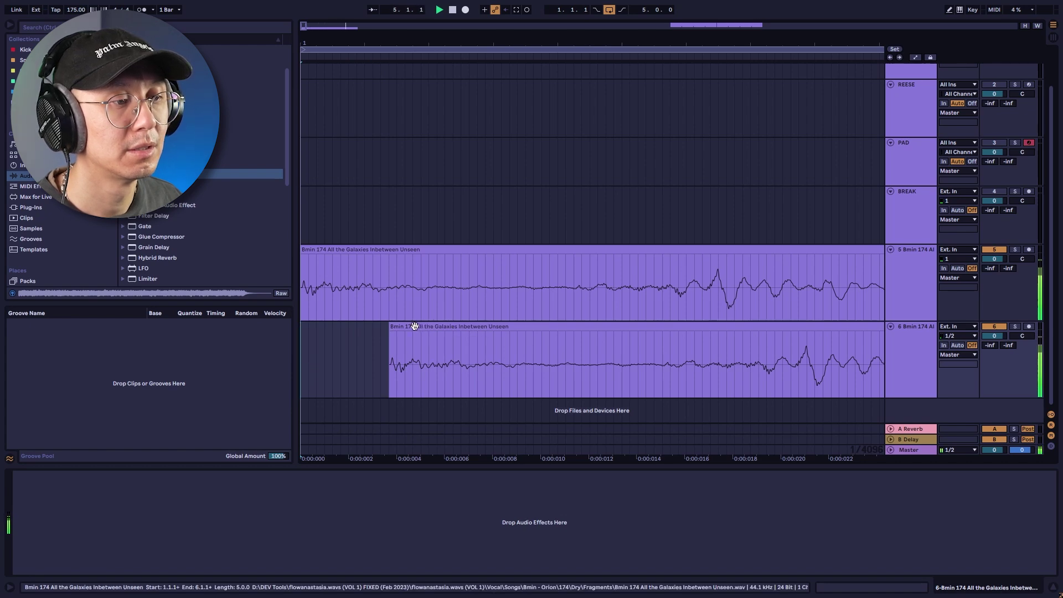
Step: Push the second vocal clip to about 11 ms later and play both clips
key("space")
left_click_drag(415, 326, 600, 335)
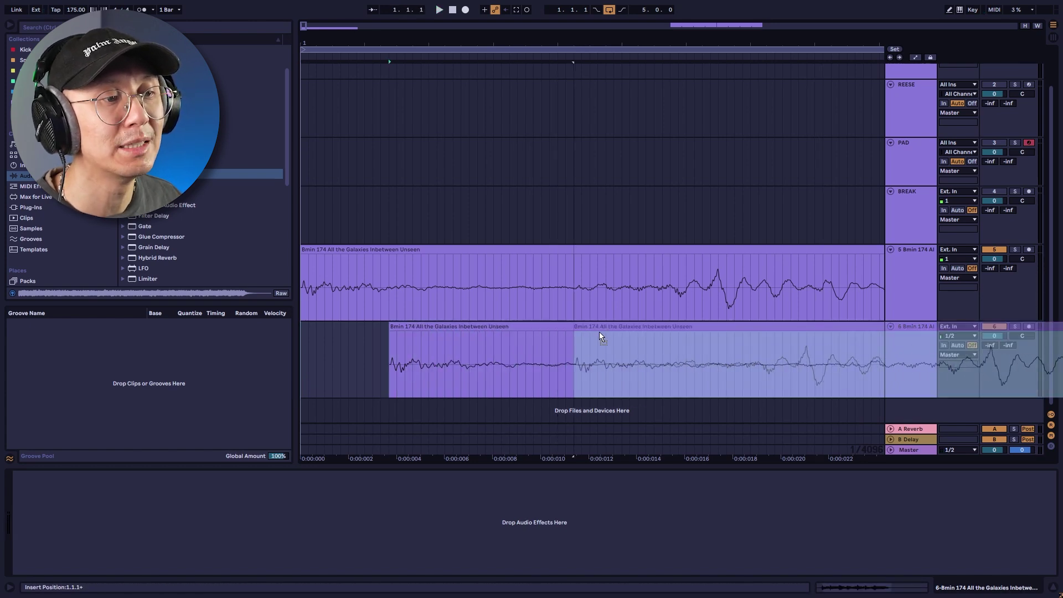
left_click_drag(600, 334, 600, 334)
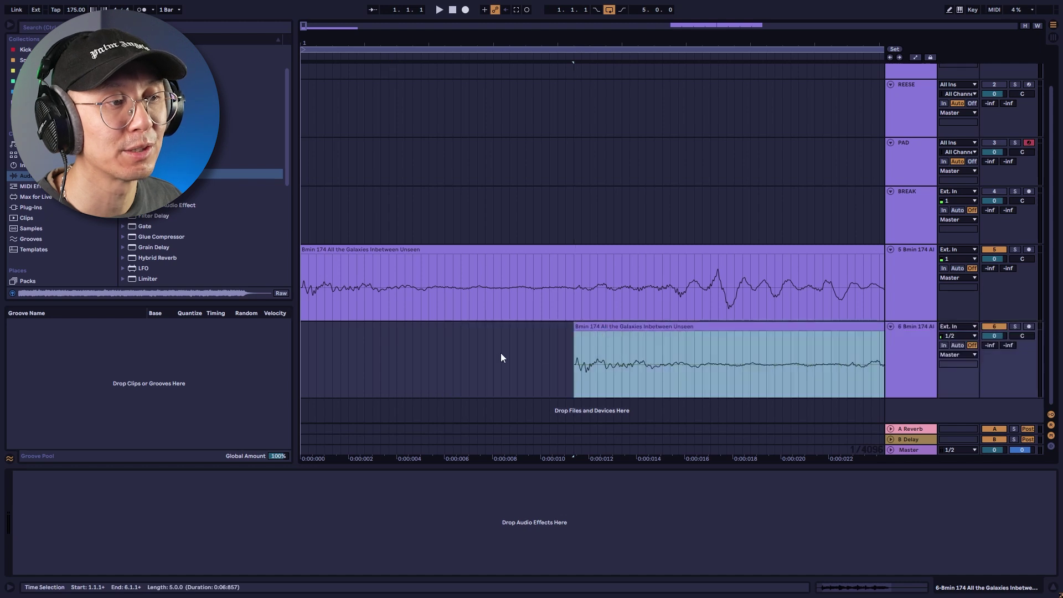
left_click(304, 353)
key("space")
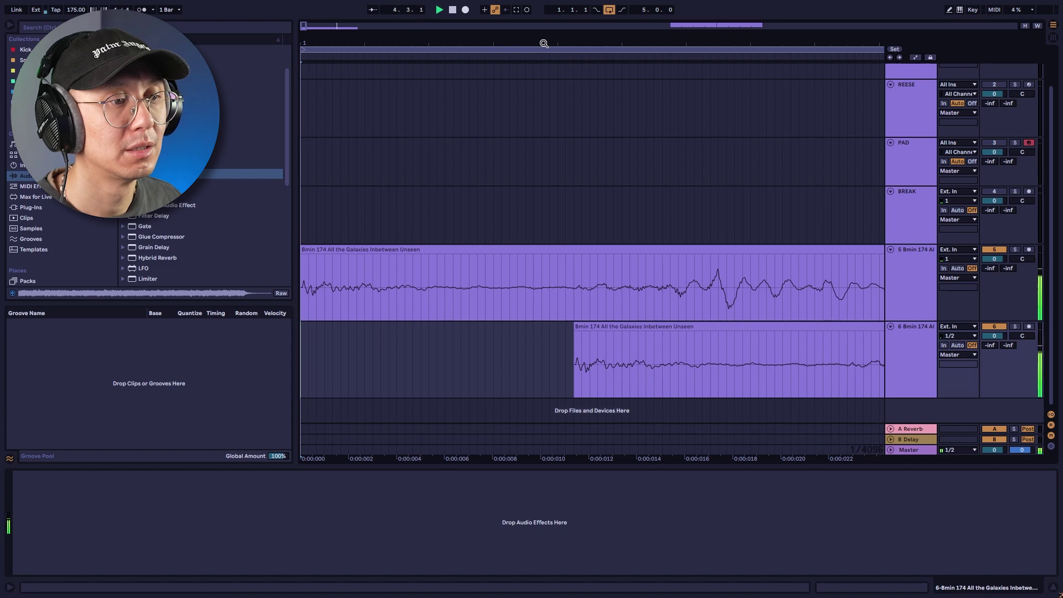
Step: Move the second vocal clip to a new, later offset and replay from the start
scroll(300, 258, "down", 10)
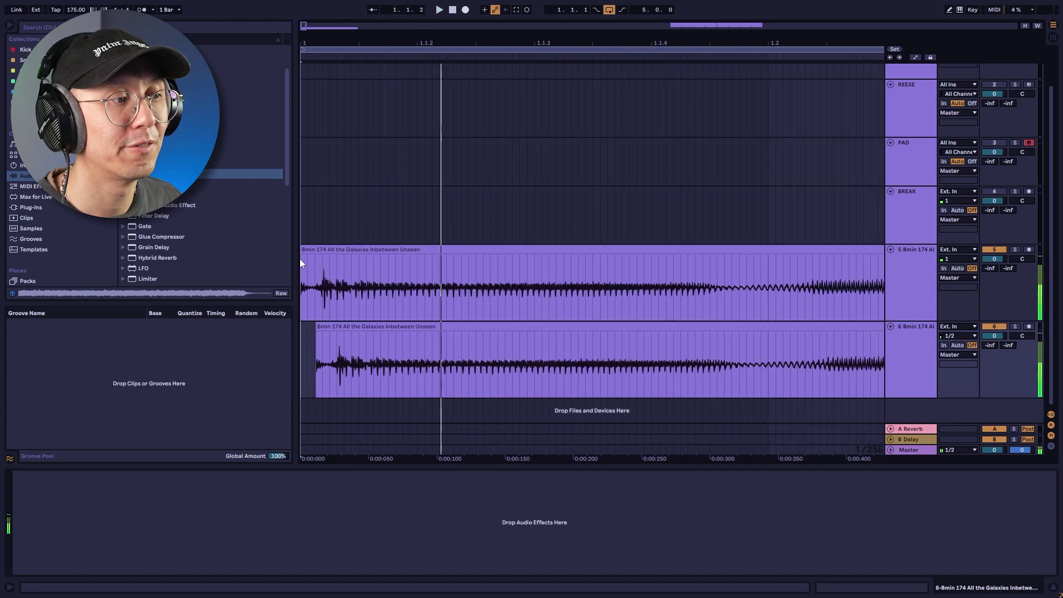
left_click_drag(341, 326, 376, 327)
left_click(304, 356)
key("space")
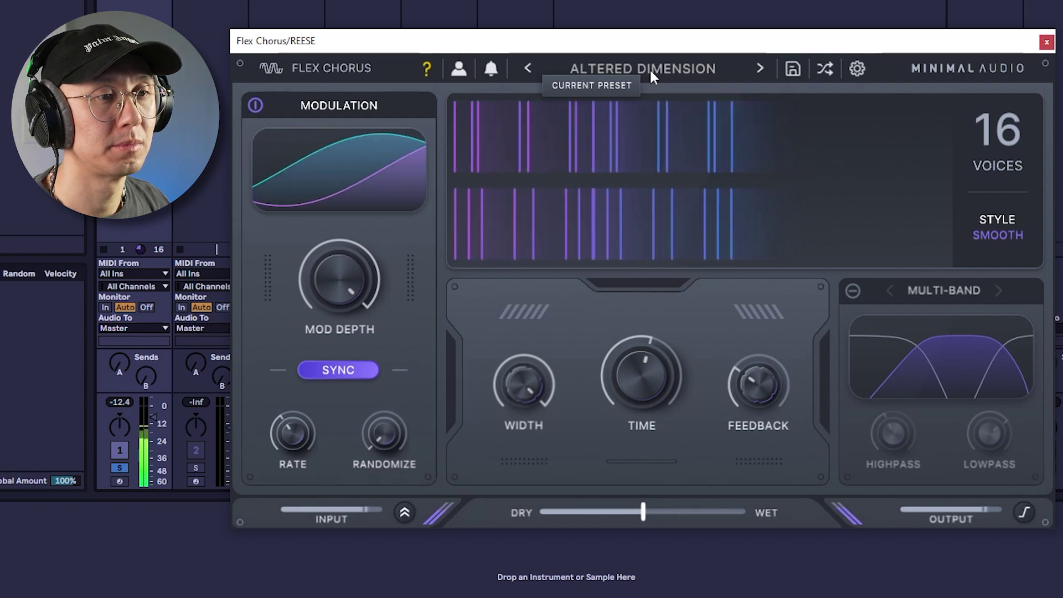
Step: Shuffle a random Flex Chorus preset on the REESE track, landing on Circular Logic
left_click(825, 68)
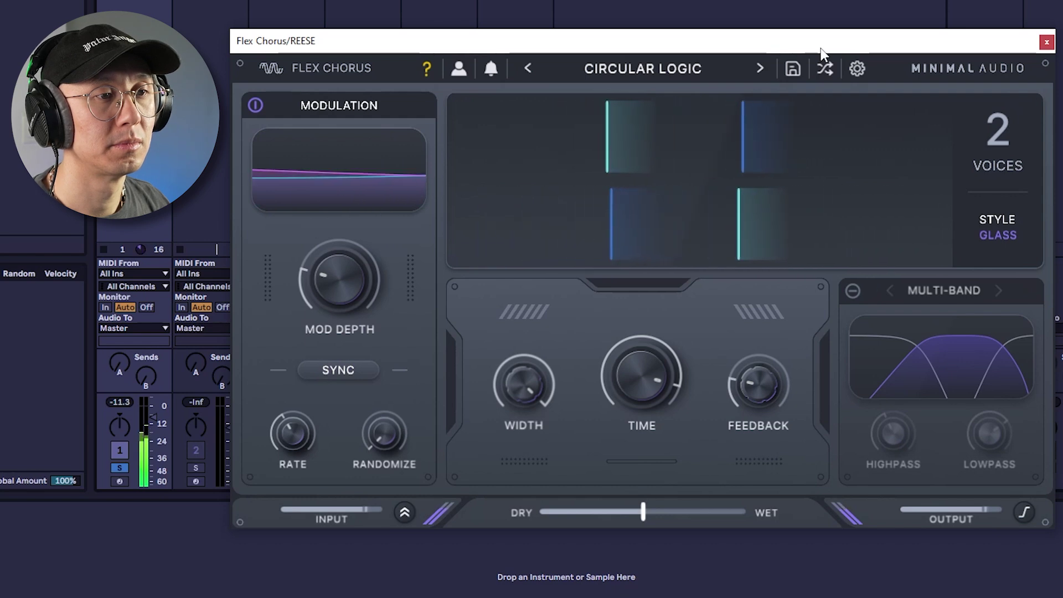
Step: Shuffle to another random preset until Split Peel loads, then open the gear menu
left_click(822, 49)
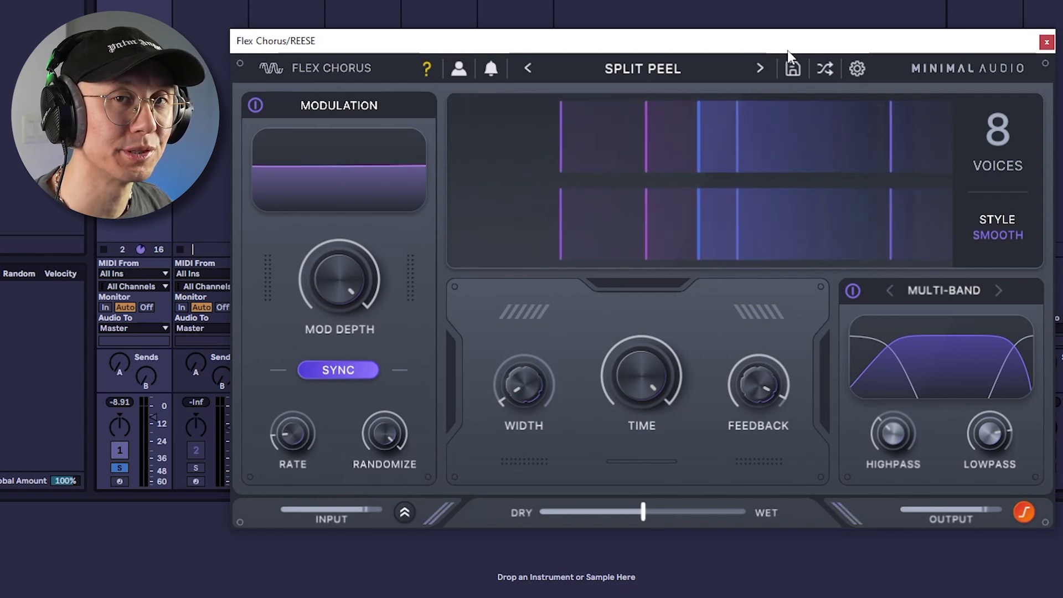
left_click(858, 68)
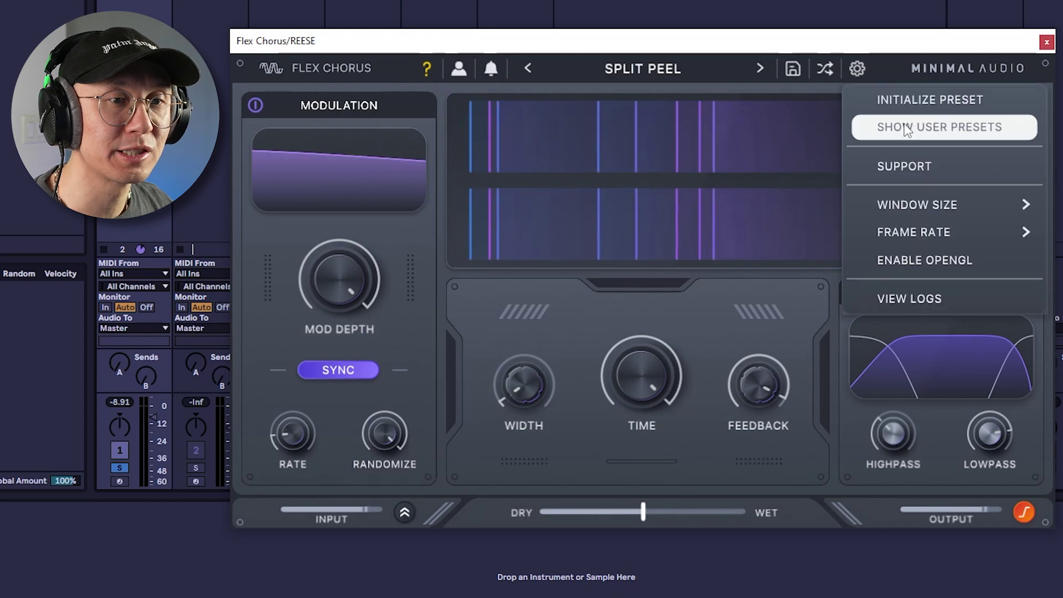
Step: Initialize the chorus to the Default preset and keep Voices at 2
left_click(908, 99)
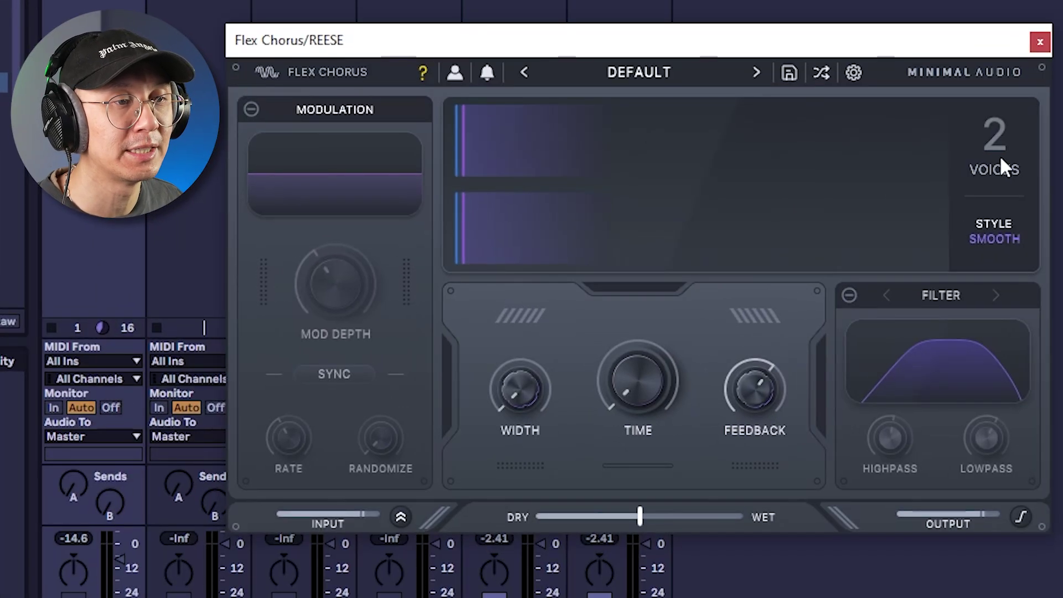
left_click(1004, 137)
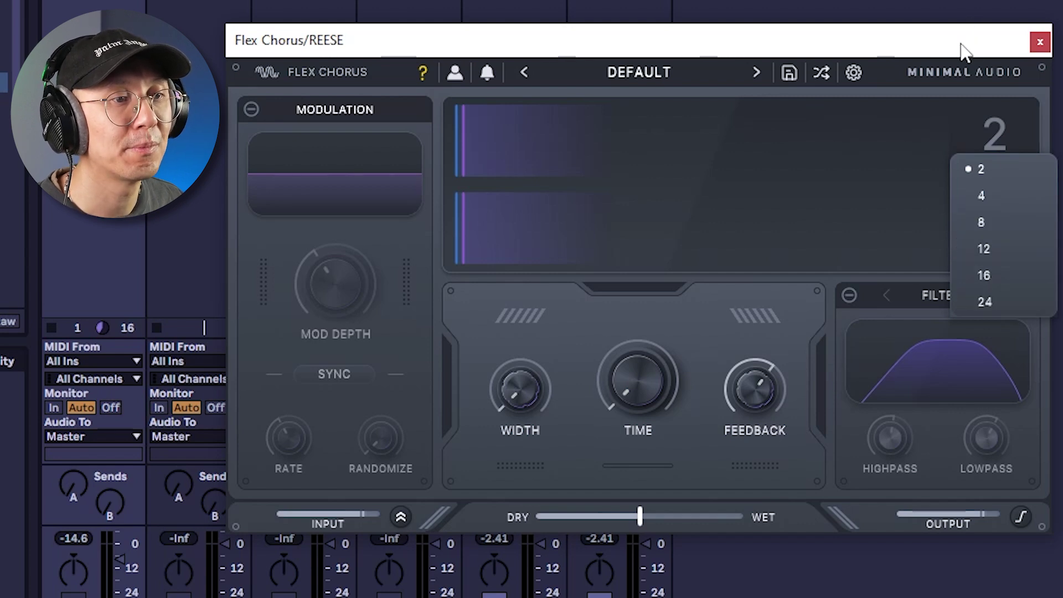
left_click(922, 149)
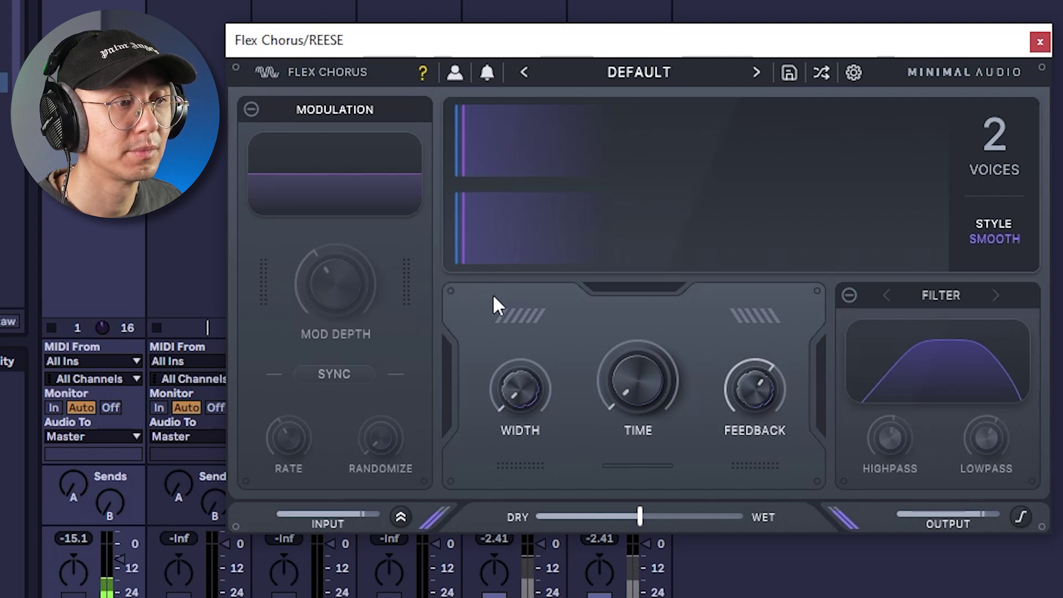
mouse_move(646, 375)
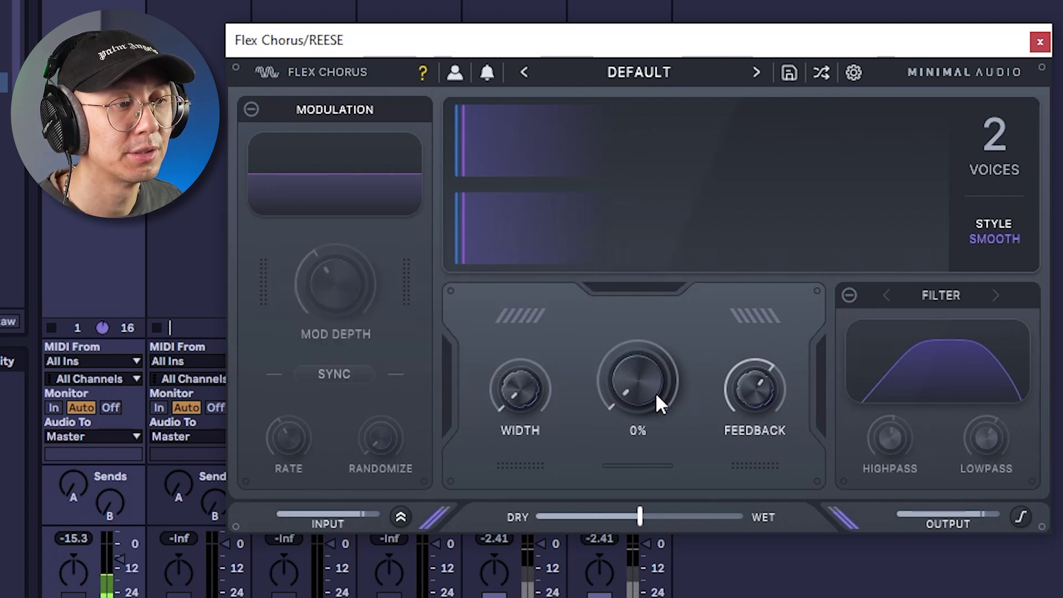
Step: Set the Time knob to 32%, Width to 96%, and Feedback to roughly 87%
left_click_drag(656, 392, 659, 194)
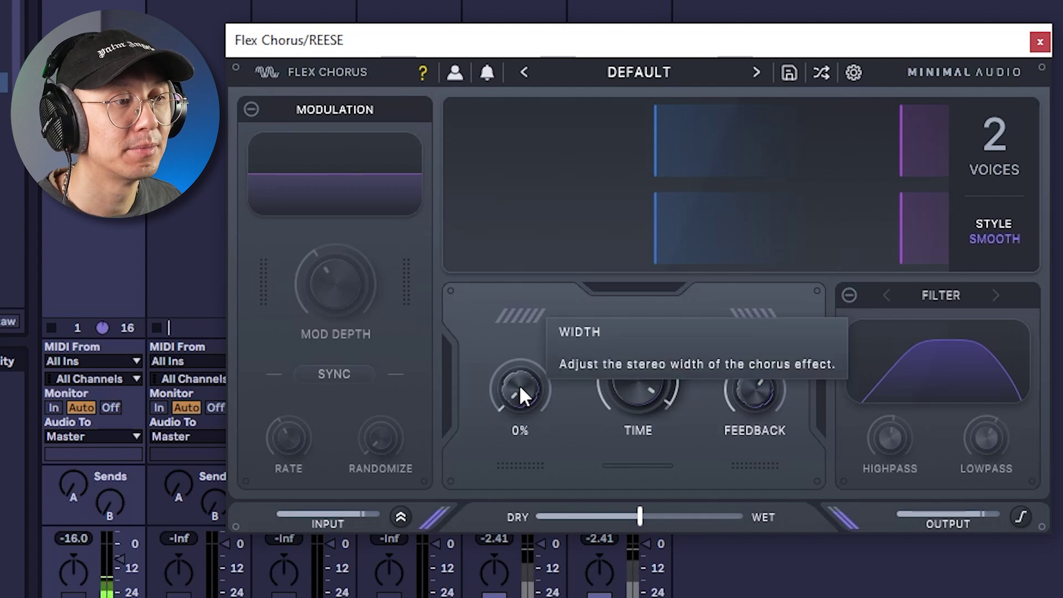
left_click_drag(519, 384, 536, 188)
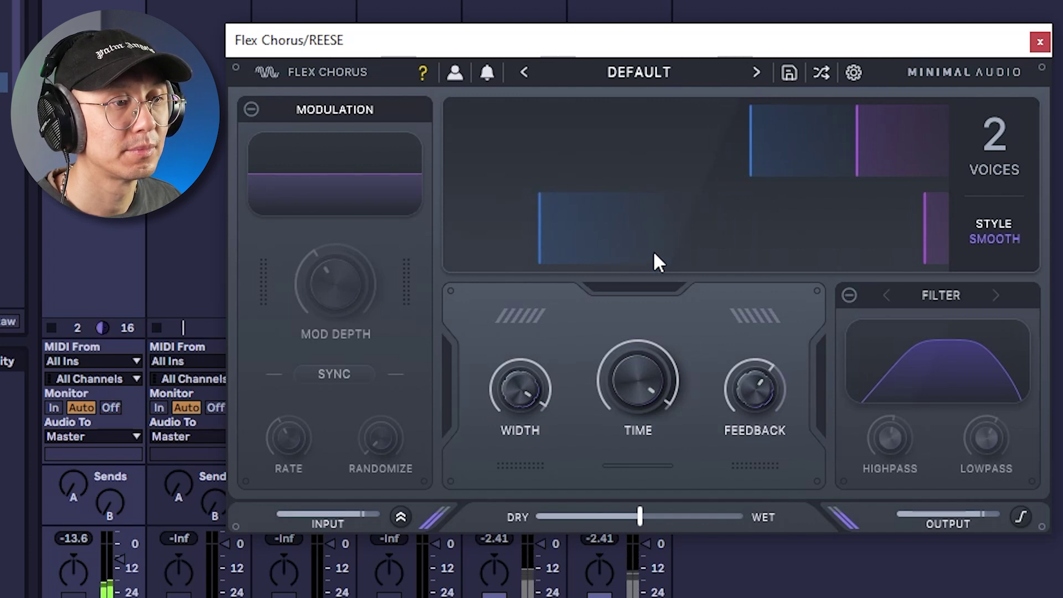
mouse_move(726, 396)
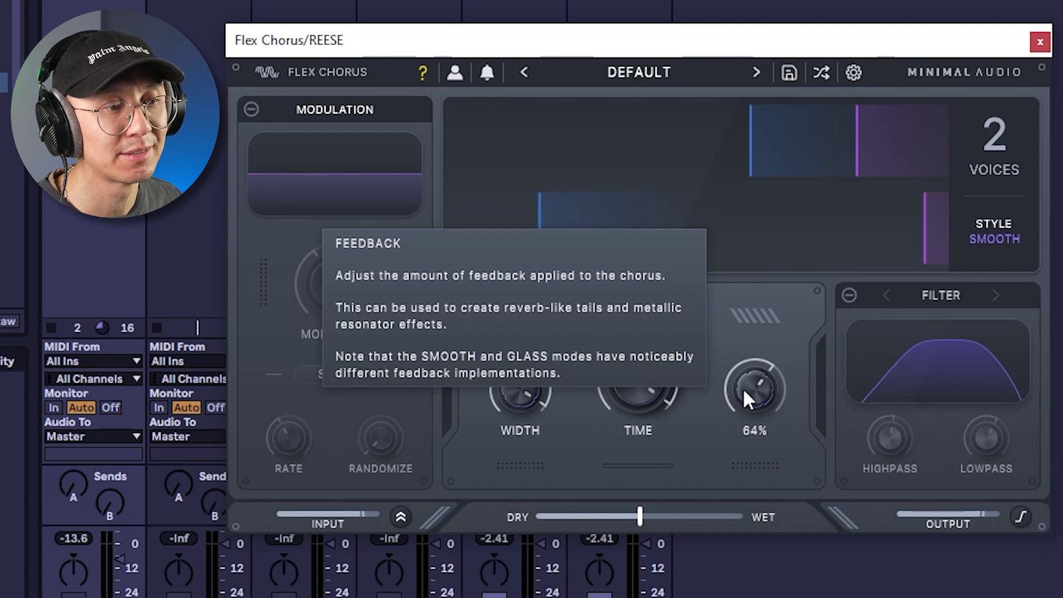
left_click_drag(743, 388, 759, 315)
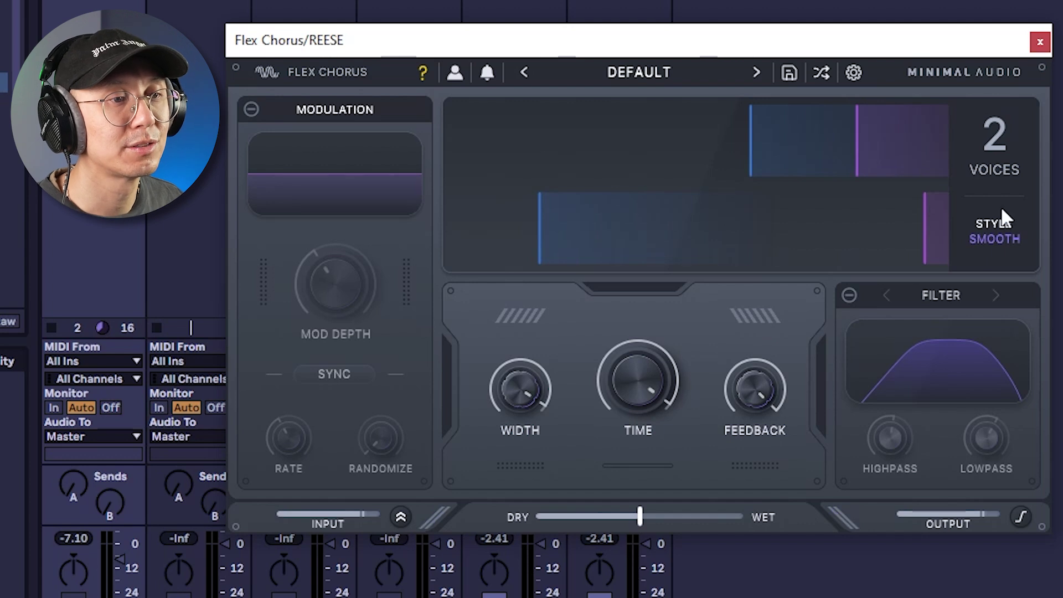
Step: Switch the Reese bass Flex Chorus style label from Smooth to Glass
mouse_move(1008, 237)
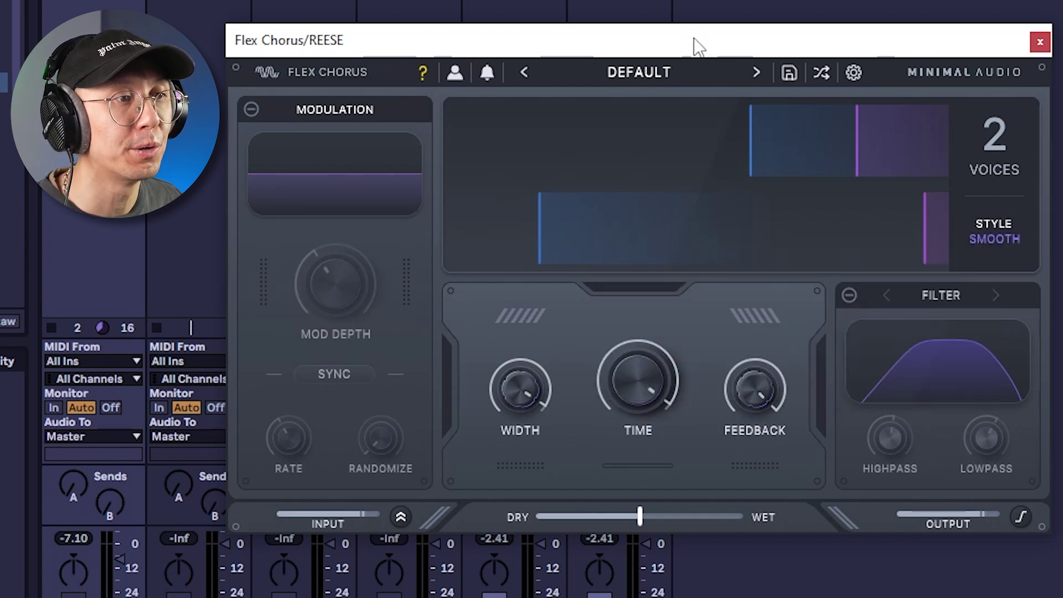
left_click(996, 239)
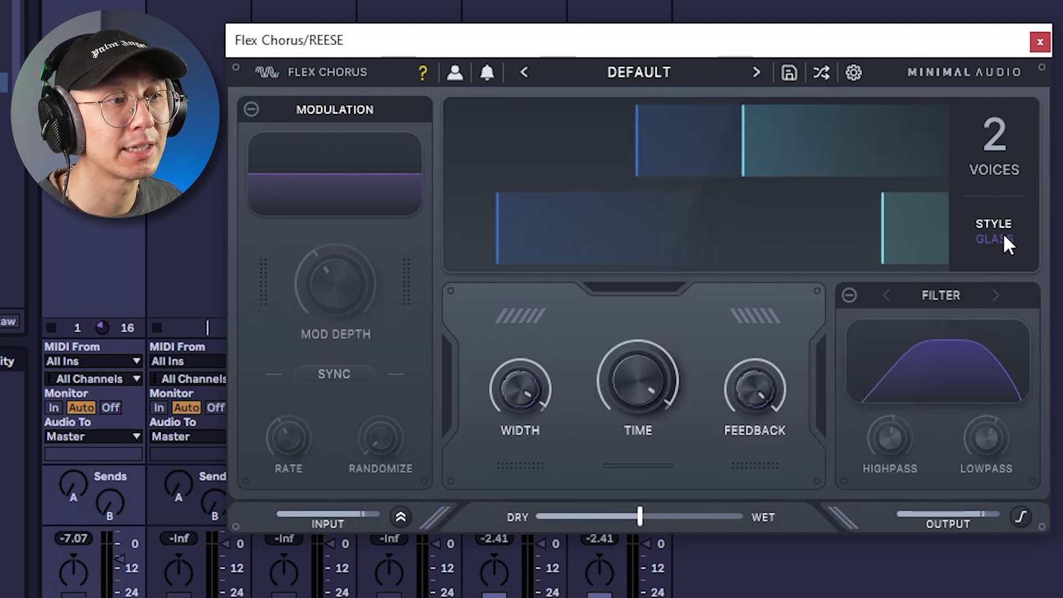
mouse_move(1003, 234)
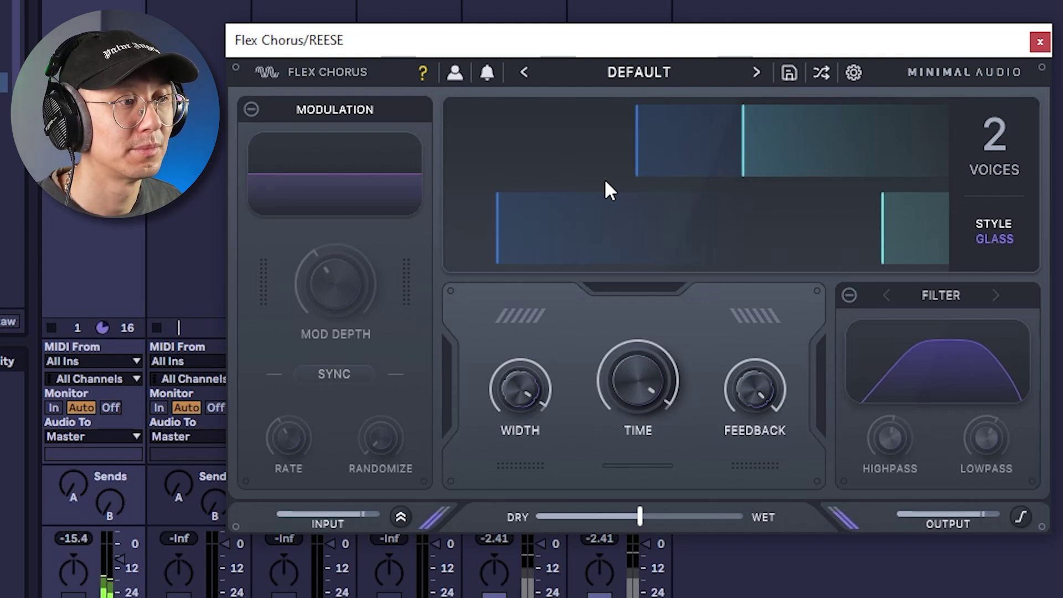
Step: Raise the chorus voice count to 4, then to 8
left_click(996, 121)
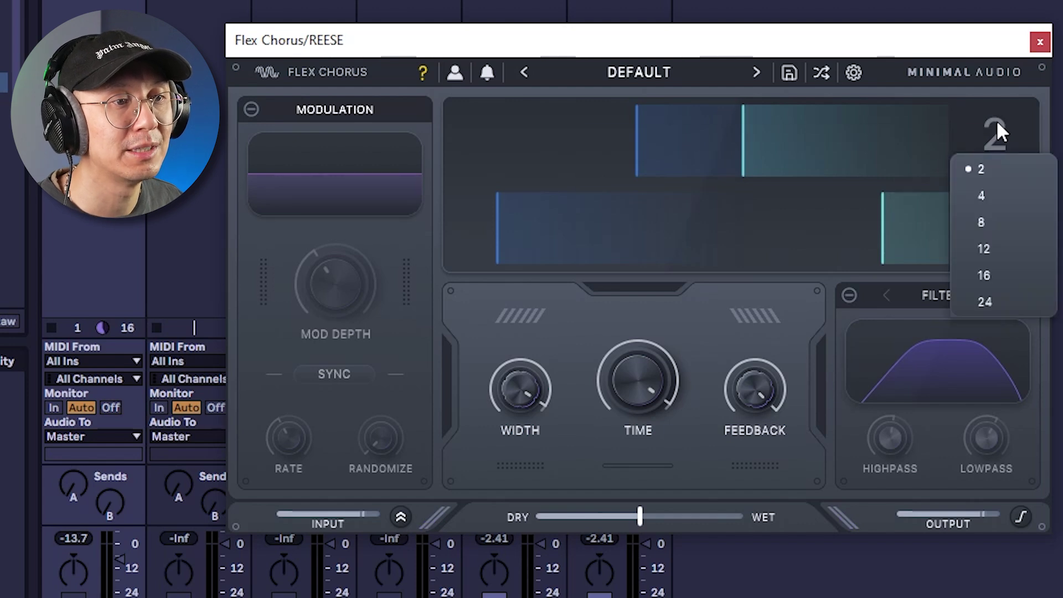
left_click(985, 199)
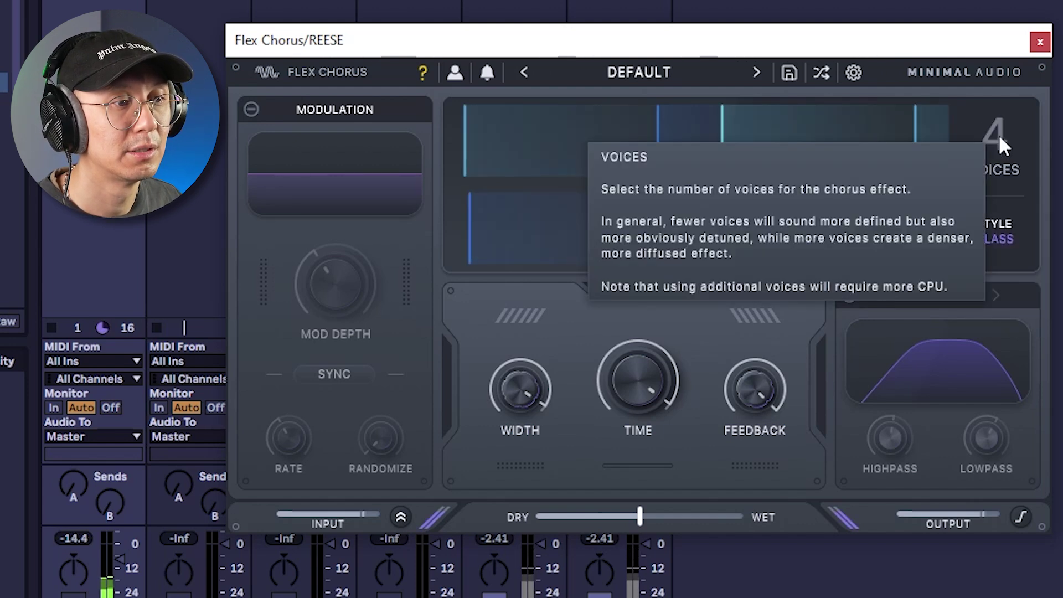
left_click(999, 139)
left_click(985, 221)
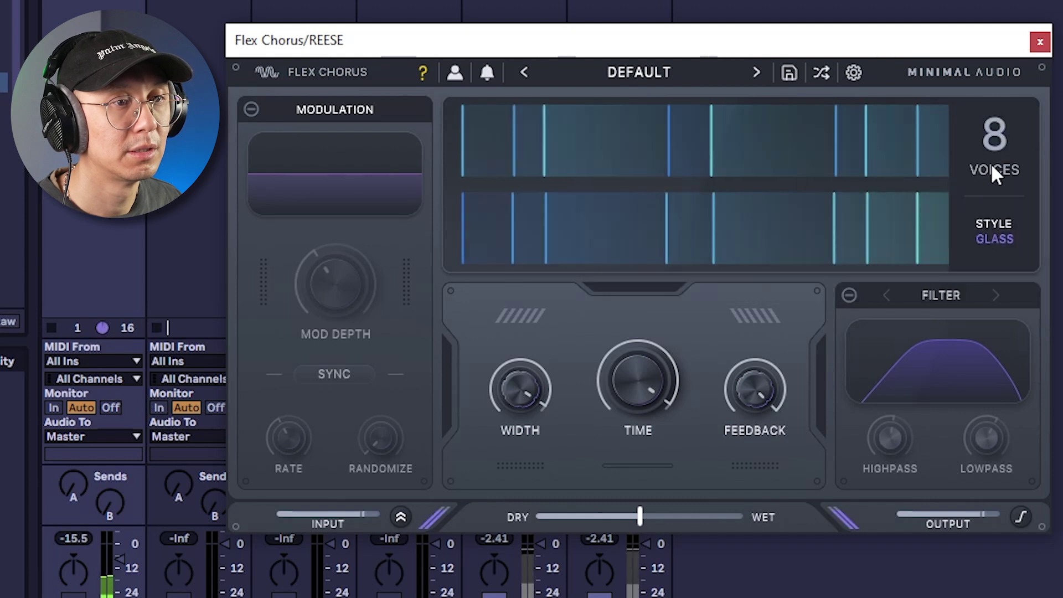
Step: Lower Feedback to 56% and raise the voices to 12, then up to 24
mouse_move(994, 142)
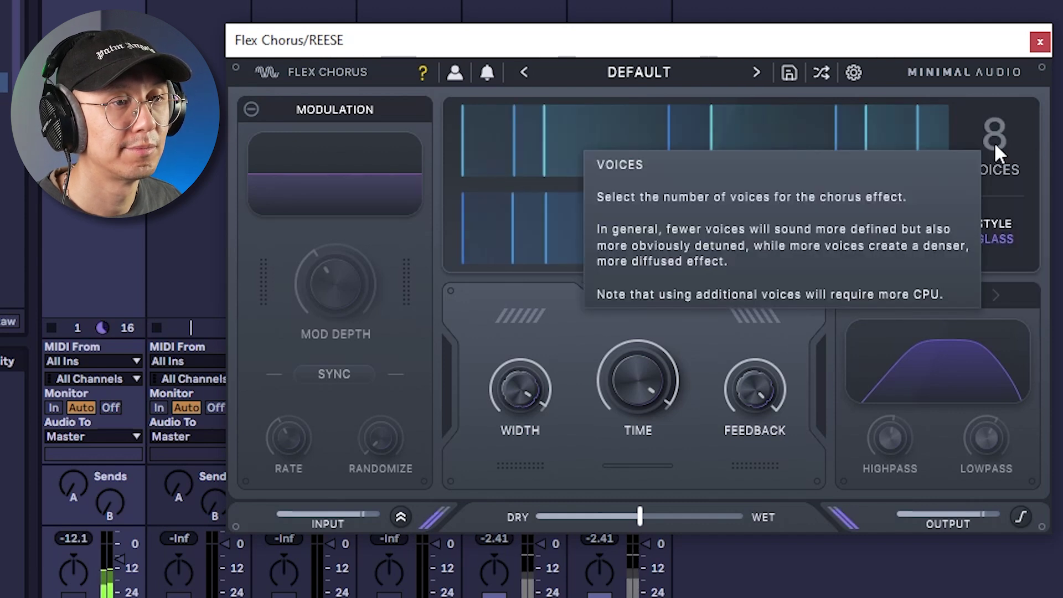
left_click(995, 142)
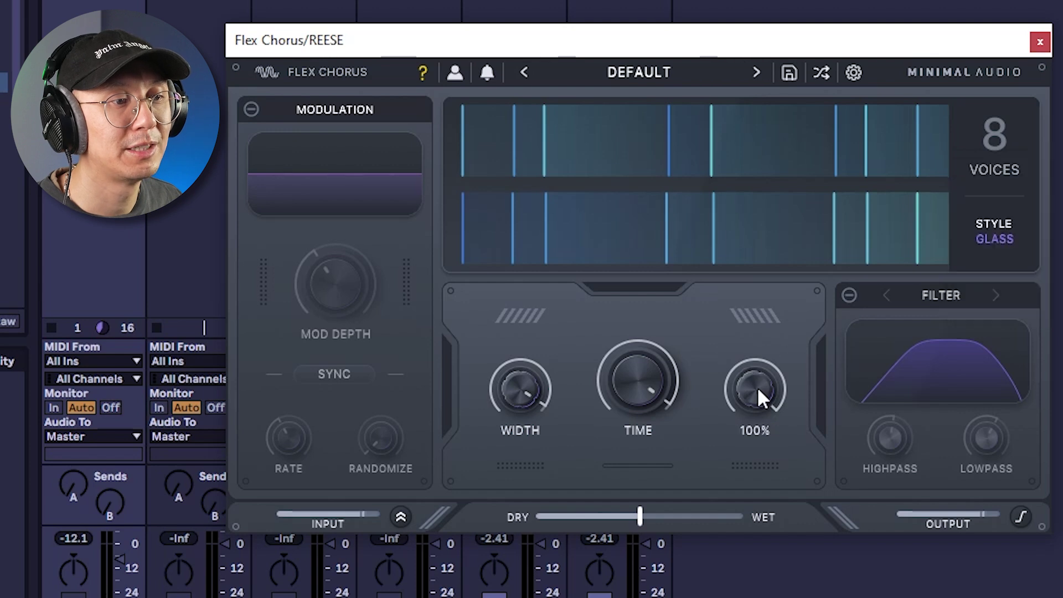
left_click_drag(756, 386, 765, 474)
left_click(997, 134)
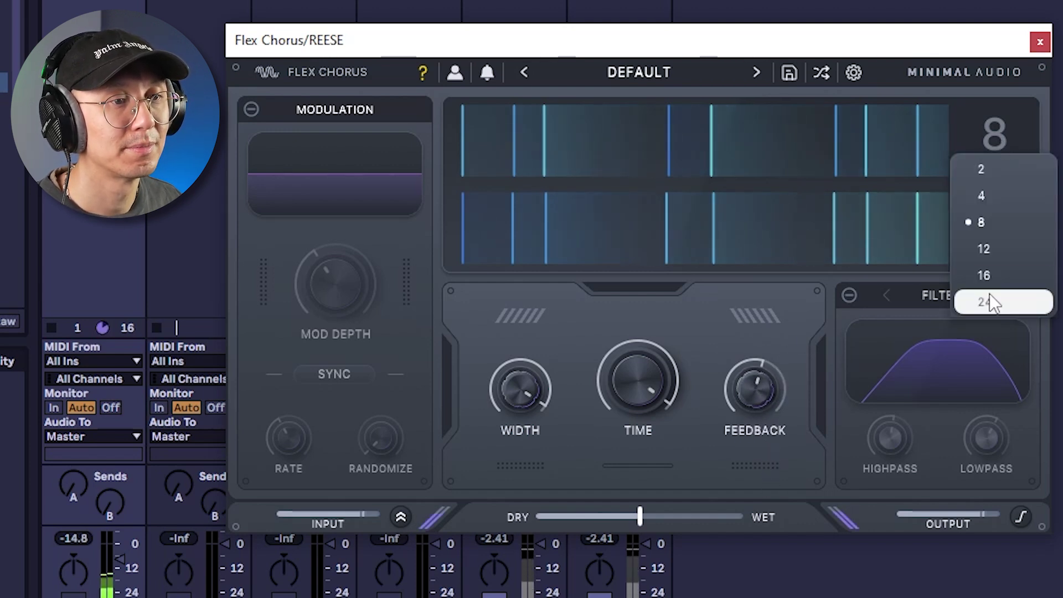
left_click(1017, 254)
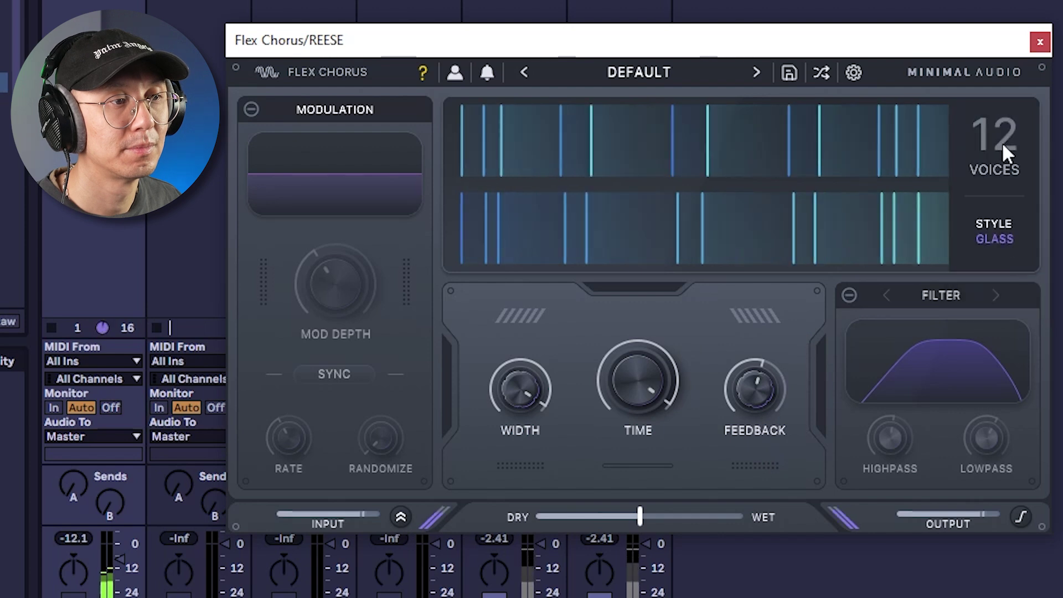
mouse_move(1003, 144)
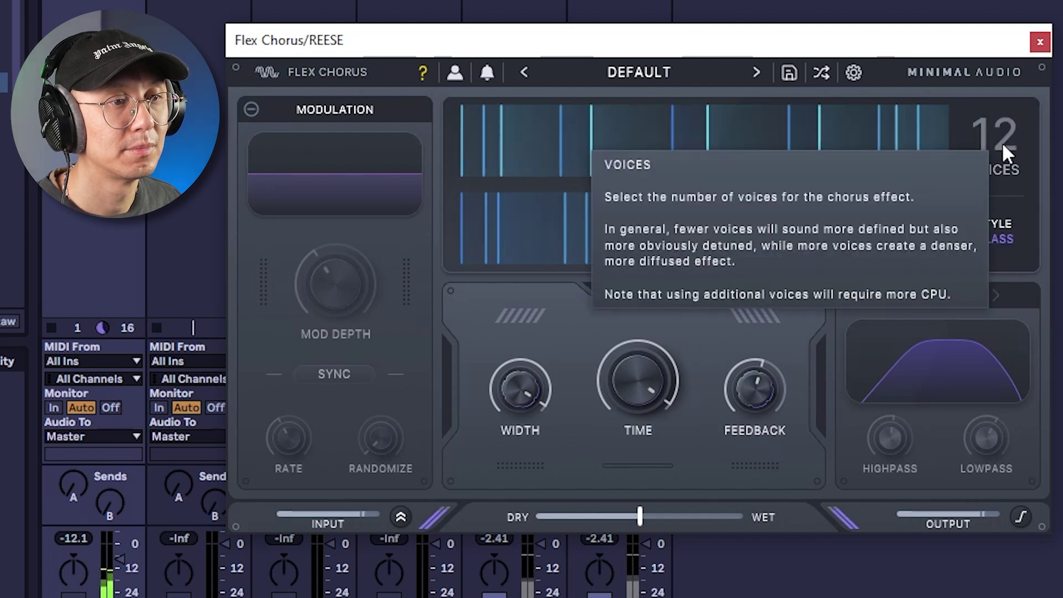
scroll(1002, 142, "up", 1)
mouse_move(988, 124)
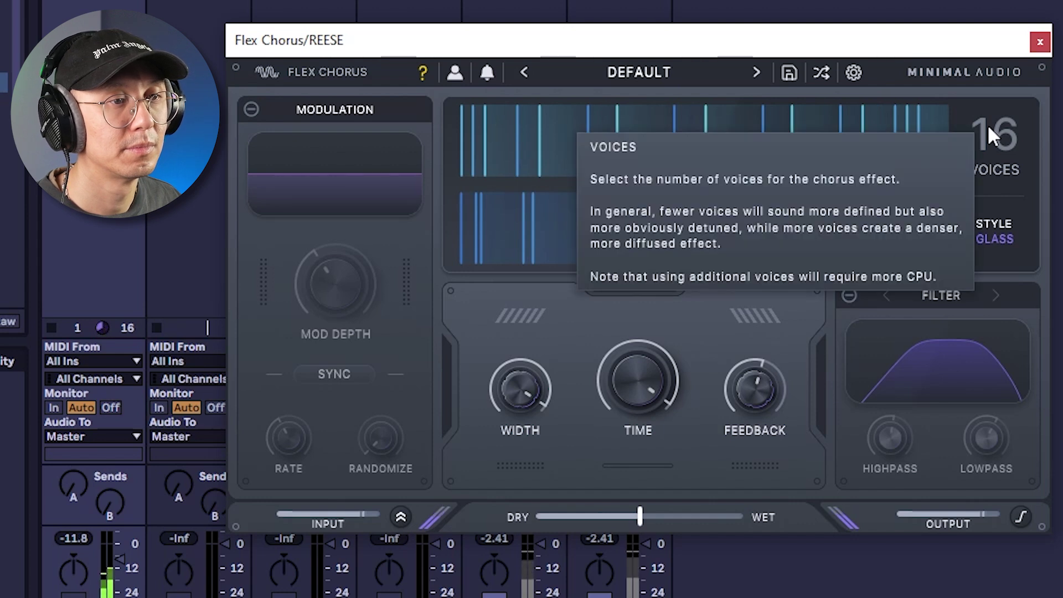
scroll(988, 124, "up", 1)
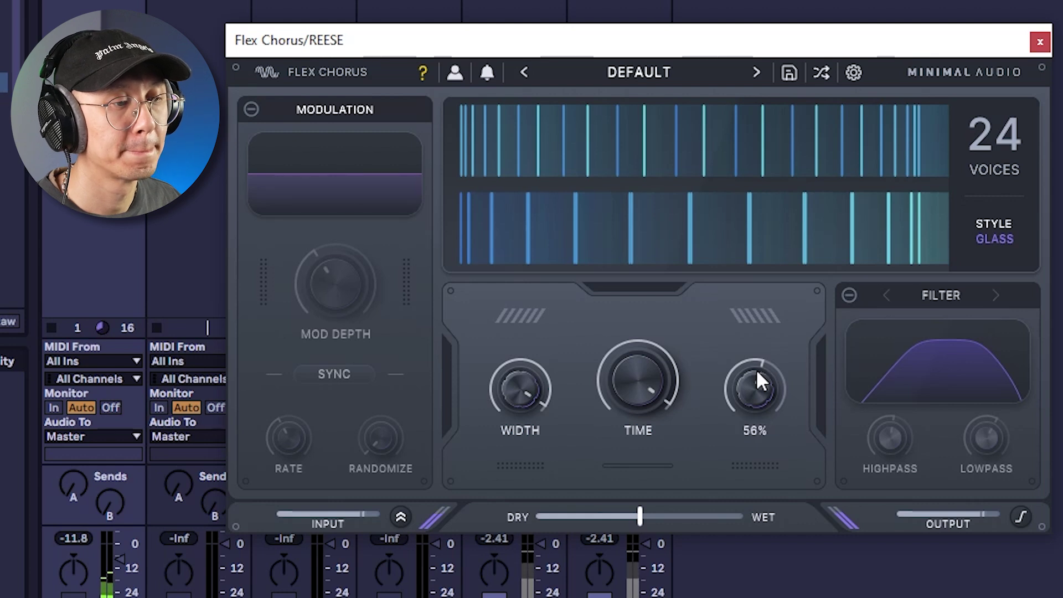
mouse_move(756, 371)
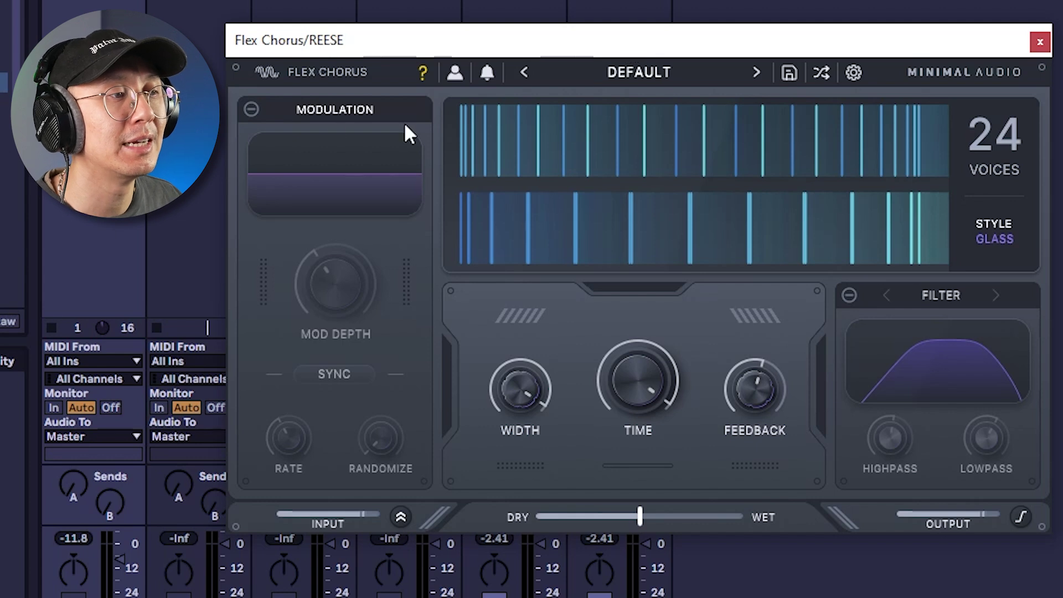
Step: Enable modulation, push Mod Depth to 100%, and raise Rate to 1.76 Hz
left_click(251, 110)
mouse_move(351, 302)
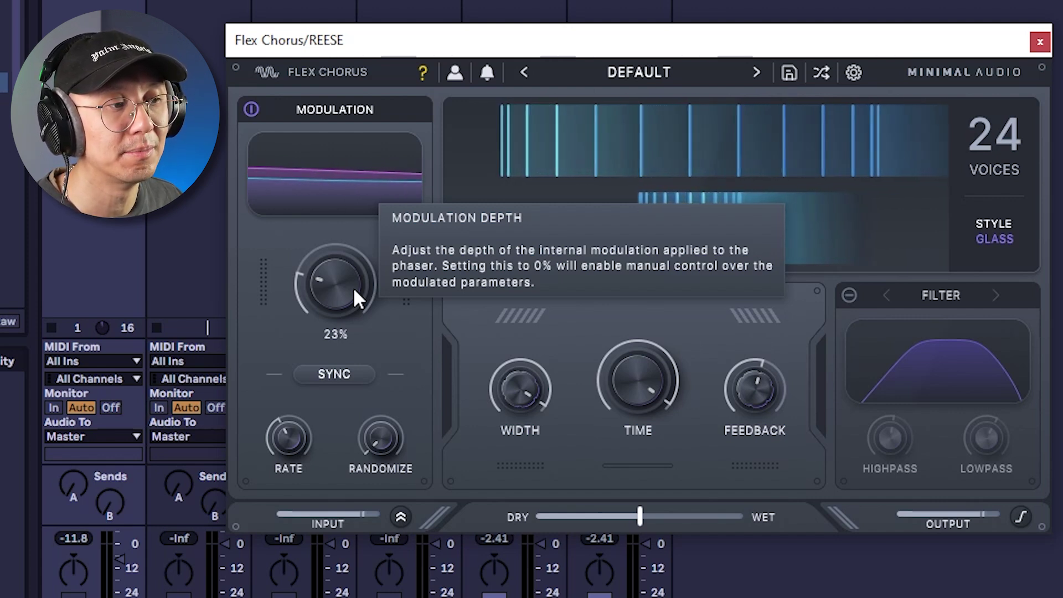
left_click_drag(335, 286, 356, 206)
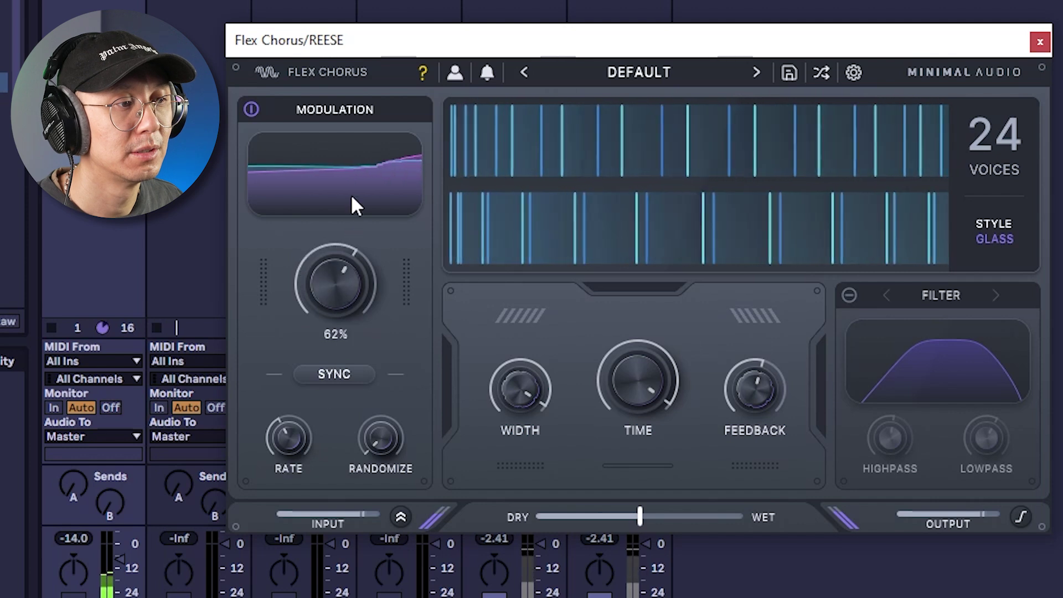
left_click_drag(297, 407, 299, 394)
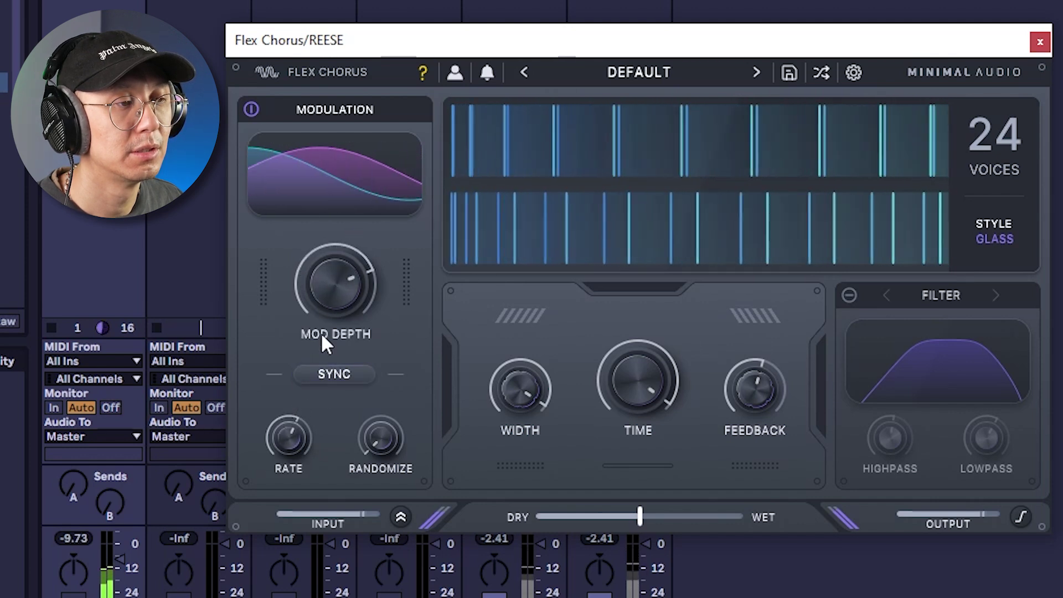
left_click_drag(330, 293, 324, 241)
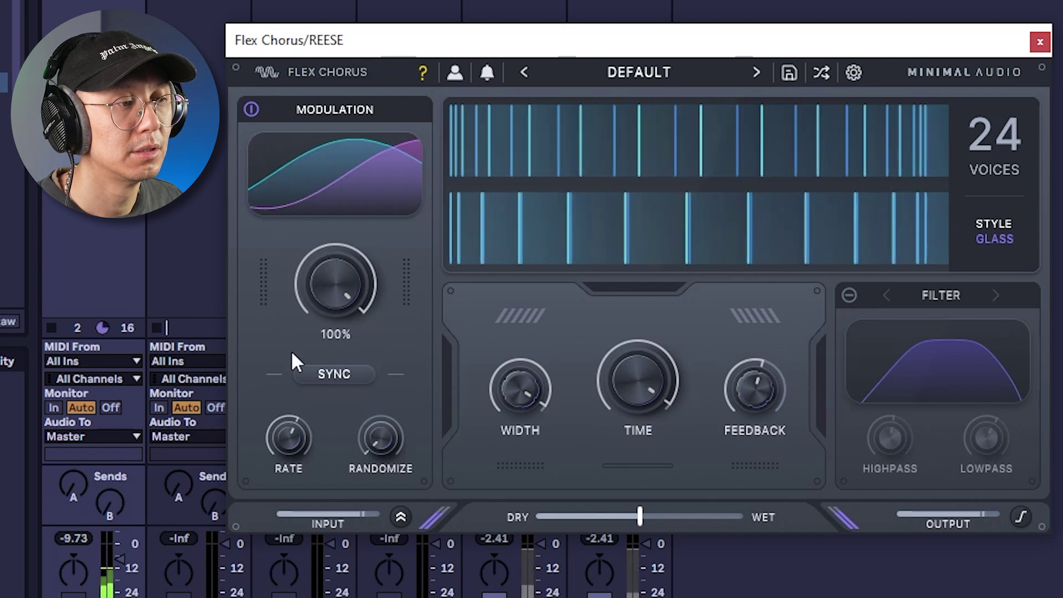
scroll(288, 427, "up", 5)
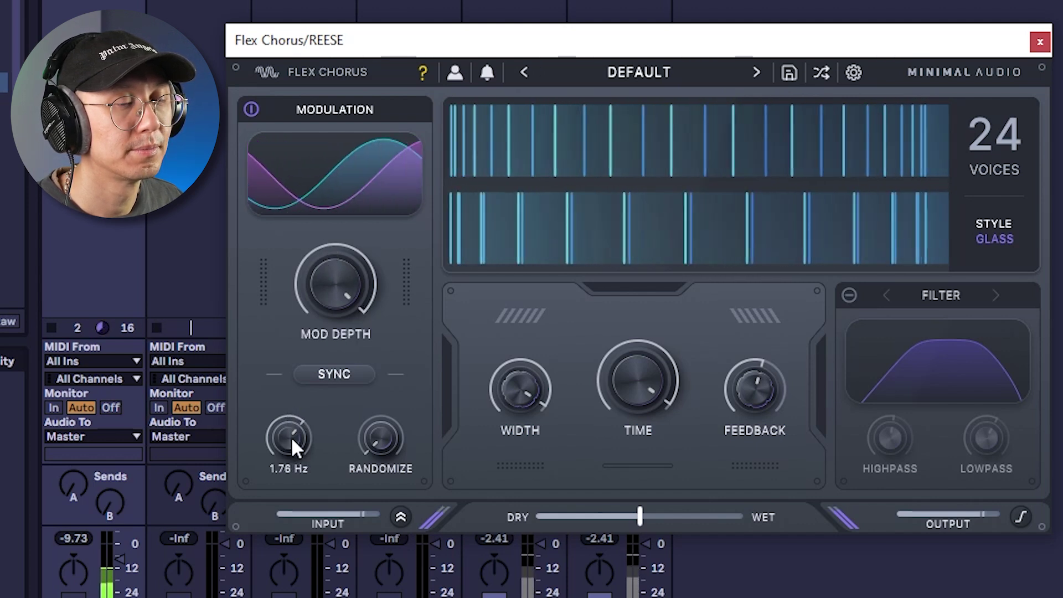
left_click(1005, 132)
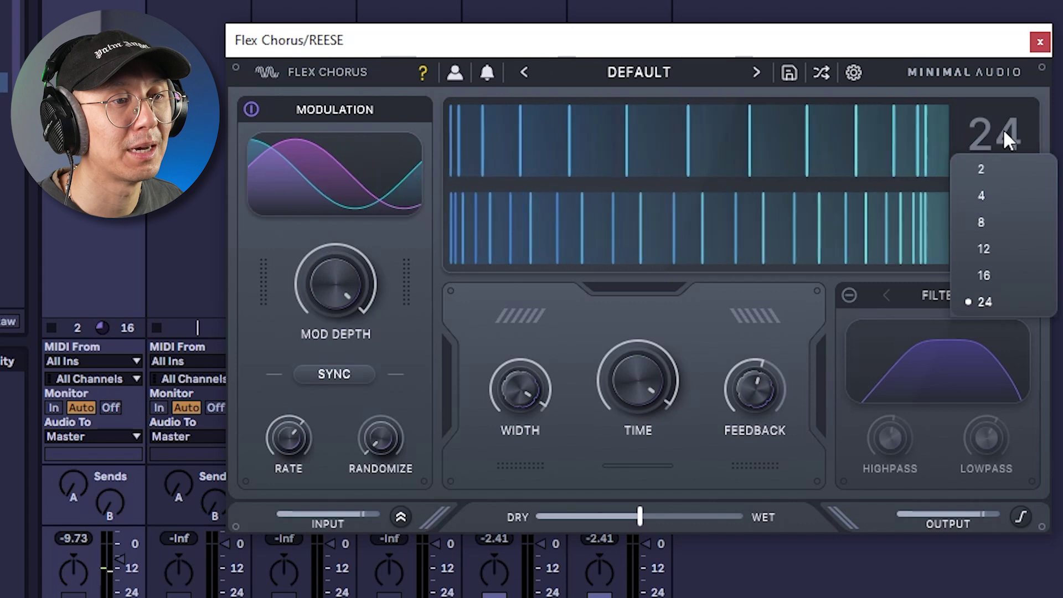
Step: Set Flex Chorus to 4 voices and 52% time, and slow the modulation rate to about 0.66 Hz
left_click(994, 199)
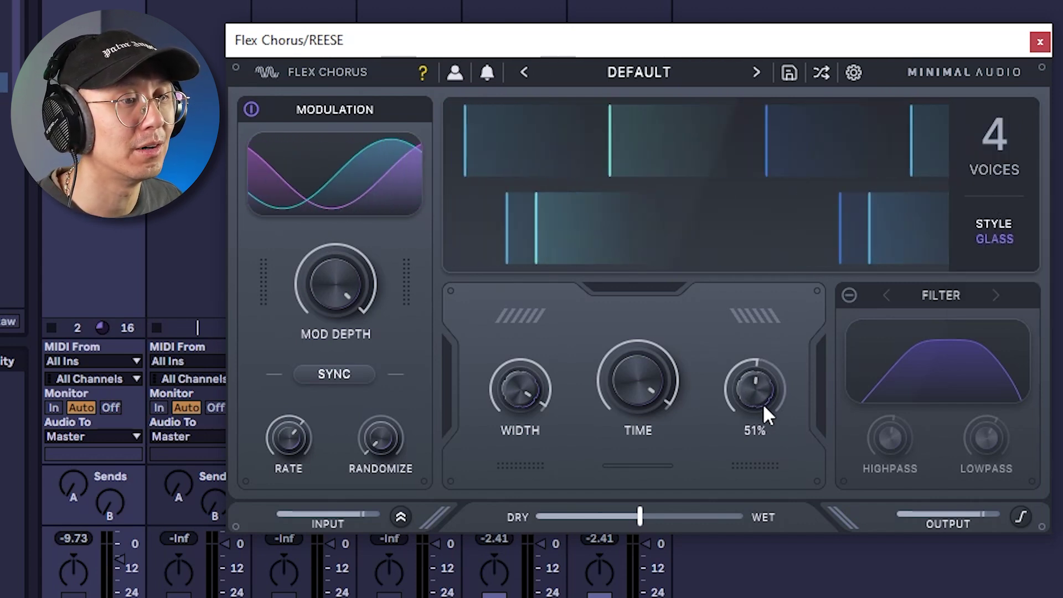
left_click_drag(650, 383, 650, 475)
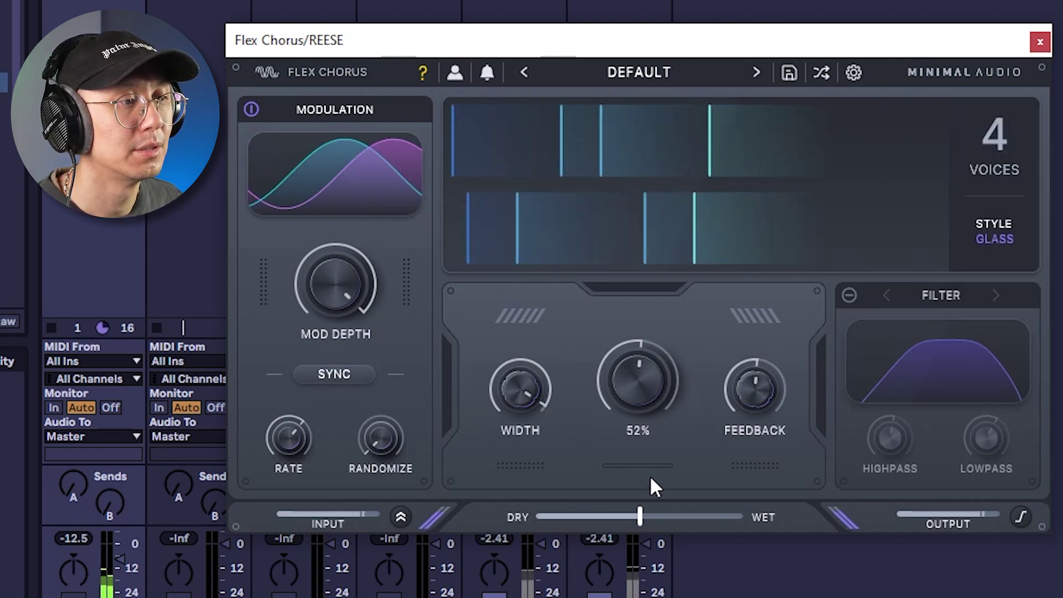
left_click_drag(285, 429, 281, 415)
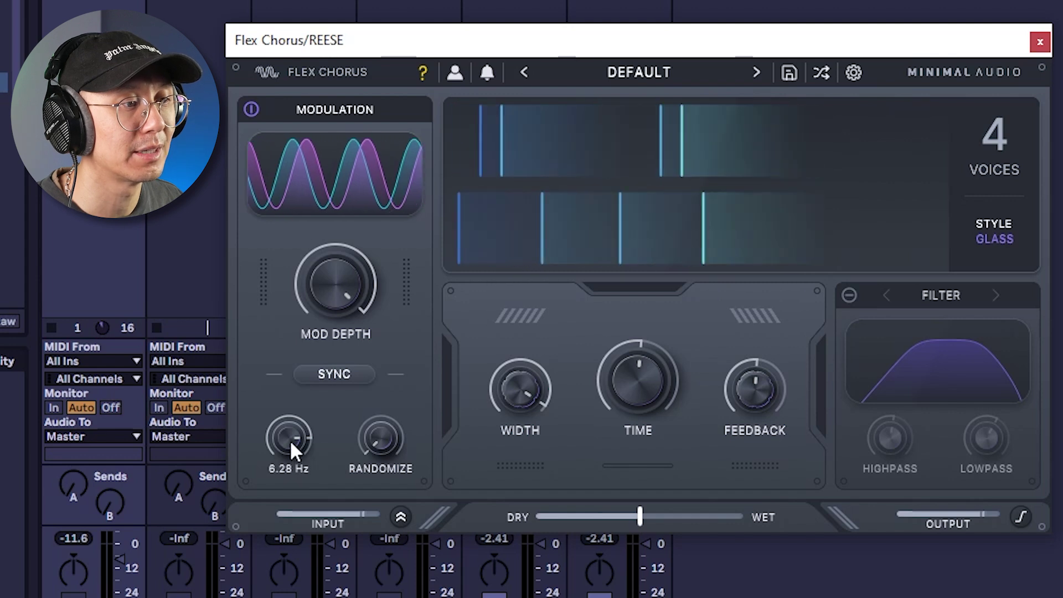
left_click_drag(298, 431, 304, 498)
mouse_move(297, 429)
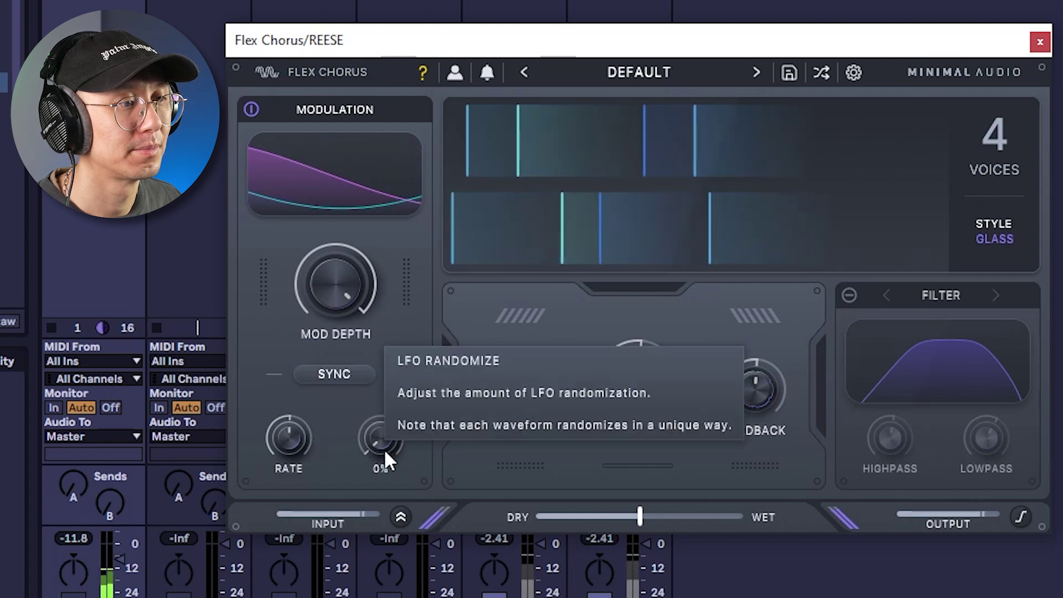
Step: Raise the Modulation section's RANDOMIZE knob to roughly 35–42% LFO randomization
mouse_move(391, 440)
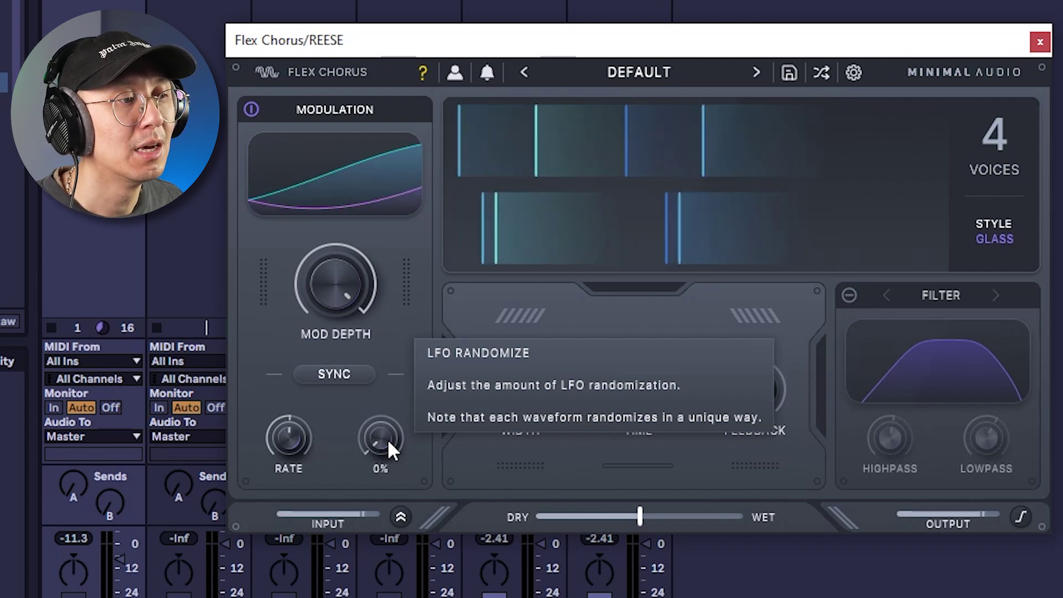
left_click_drag(387, 439, 396, 380)
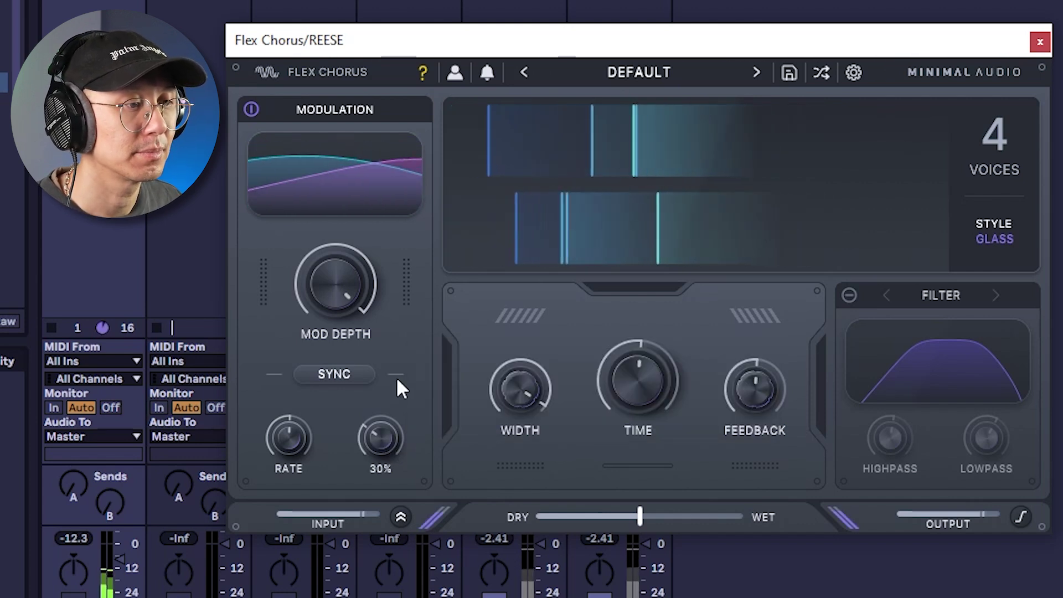
left_click_drag(397, 380, 399, 356)
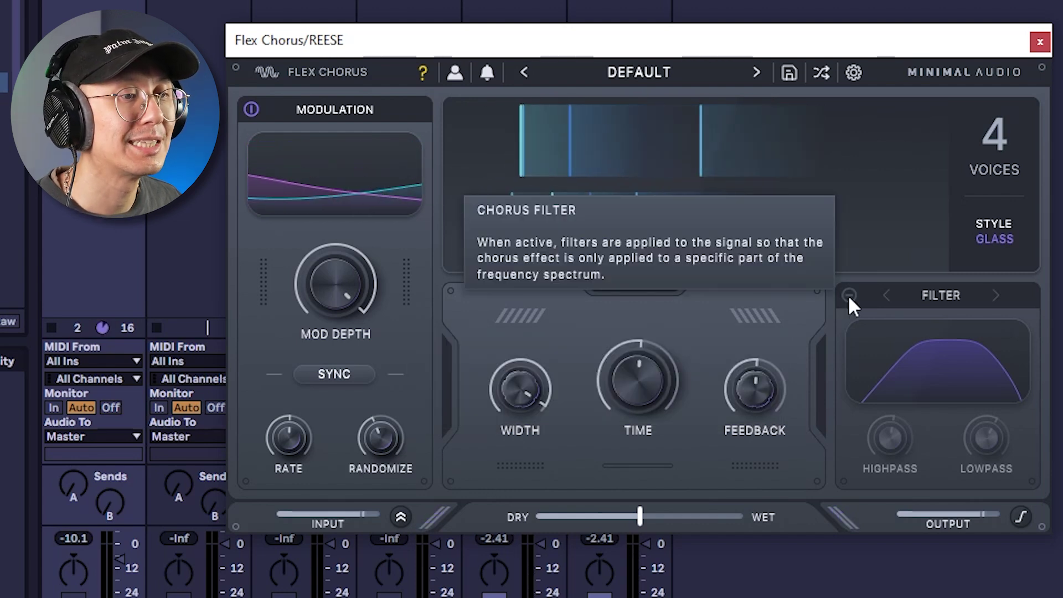
Step: Switch on the chorus filter and set its highpass to about 304 Hz
left_click(848, 294)
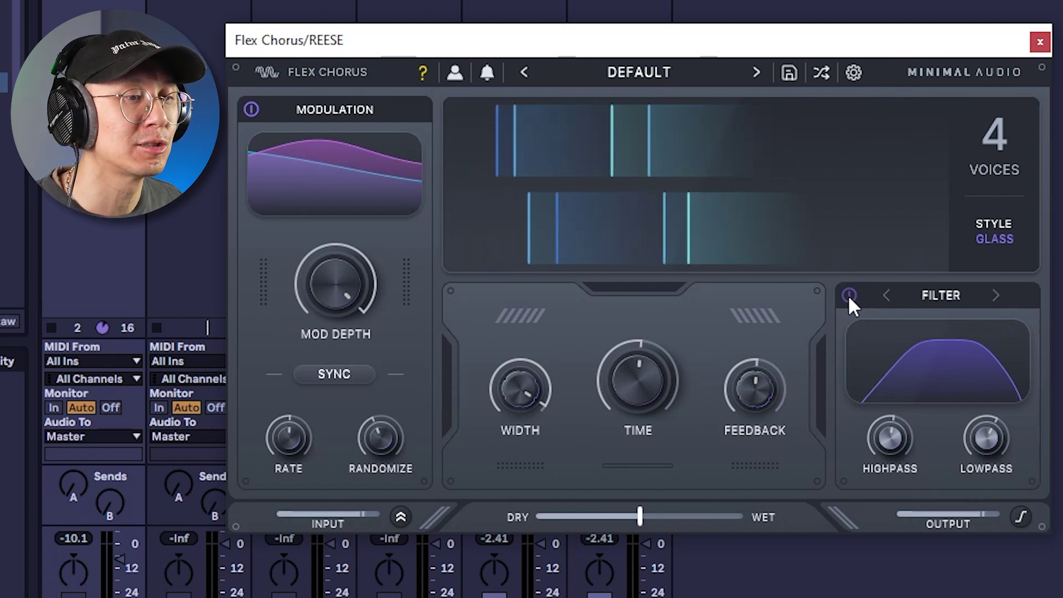
left_click(850, 296)
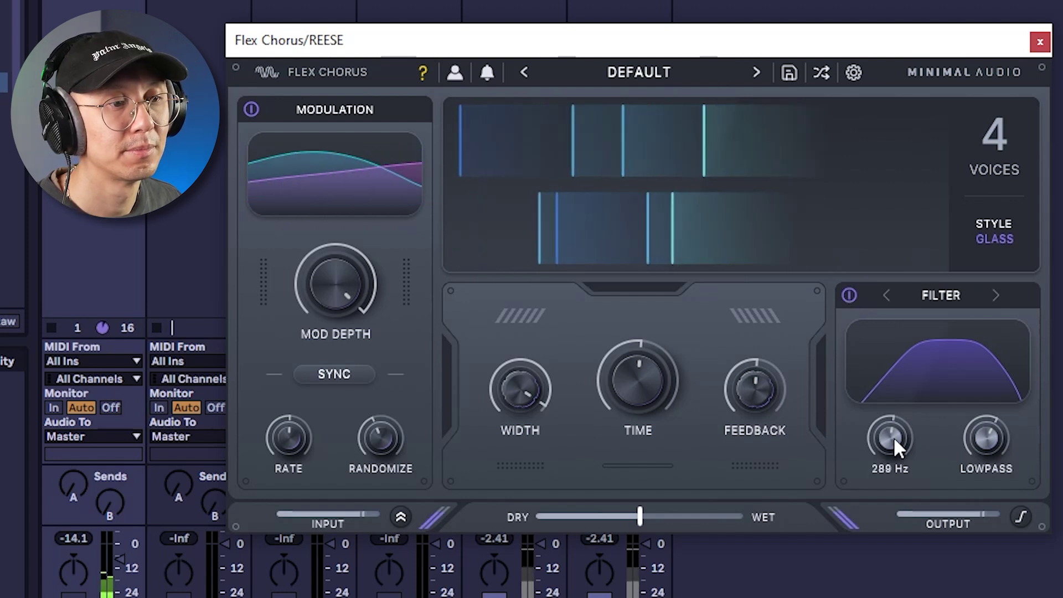
left_click_drag(893, 436, 1024, 384)
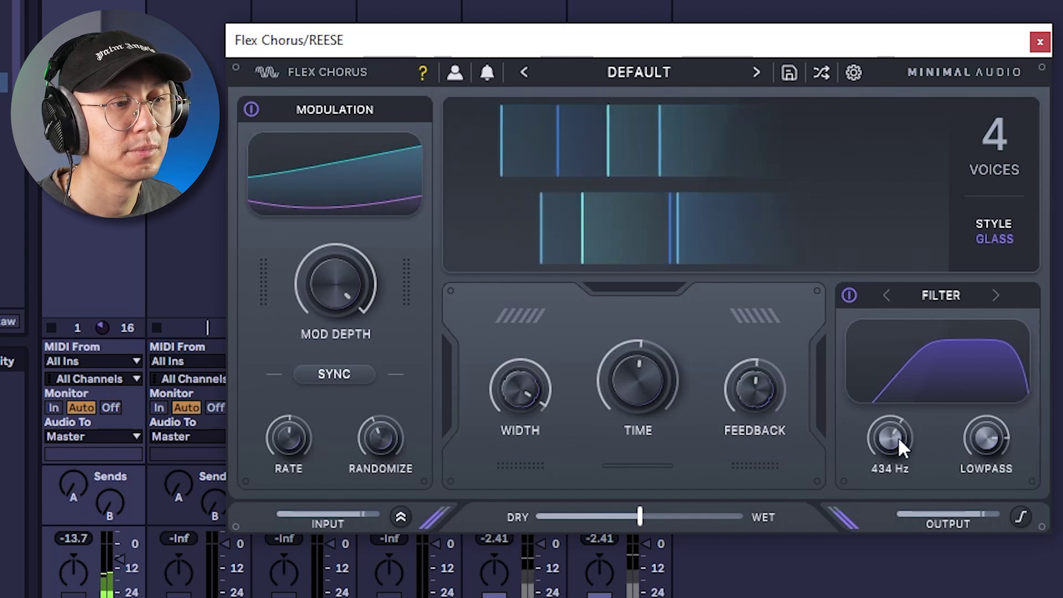
left_click_drag(894, 436, 892, 461)
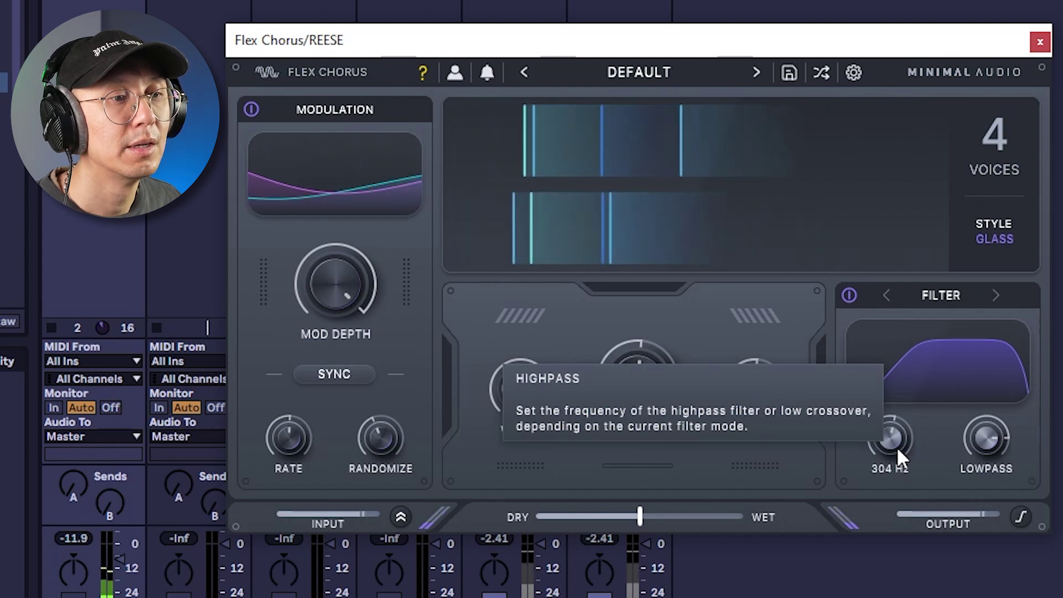
Step: Switch the filter to Multi-Band and narrow the band to about 423 Hz–3.93 kHz
left_click(963, 291)
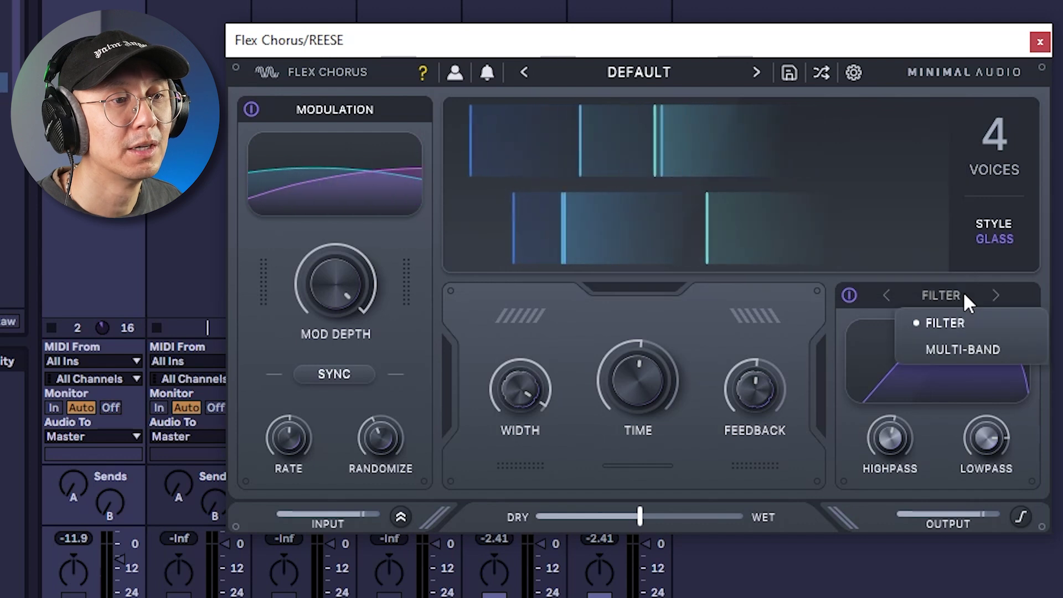
left_click(977, 345)
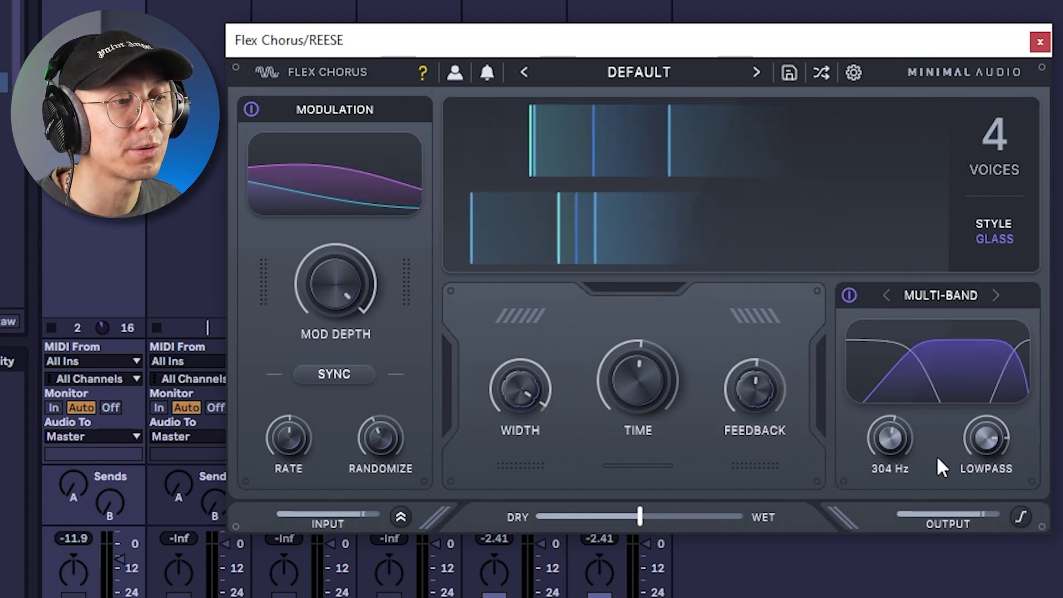
mouse_move(893, 428)
left_mouse_down()
mouse_move(900, 406)
mouse_move(906, 413)
left_mouse_up()
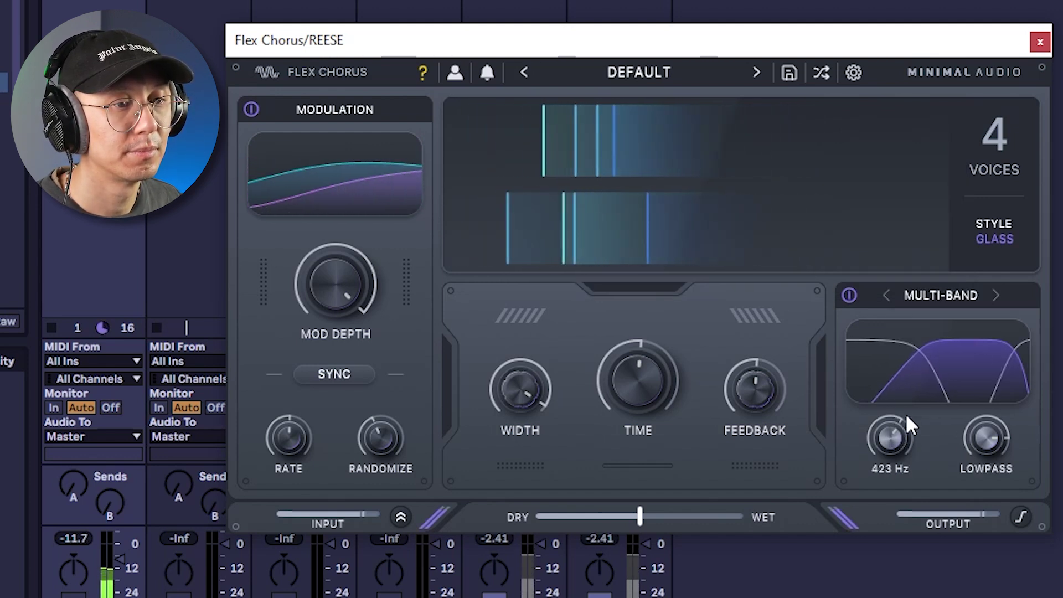
left_click_drag(969, 425, 988, 470)
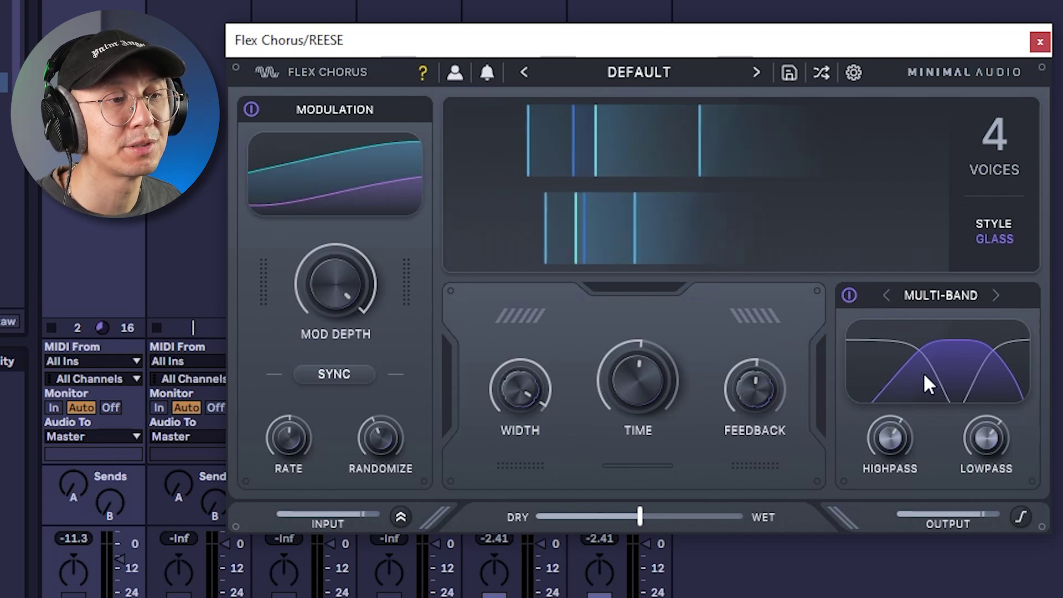
mouse_move(868, 438)
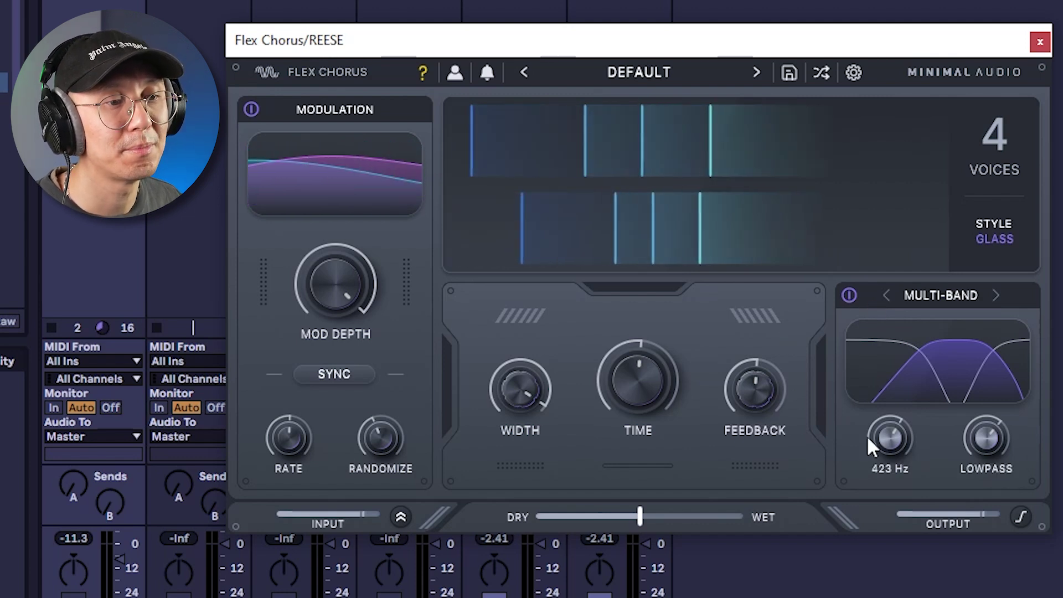
mouse_move(992, 438)
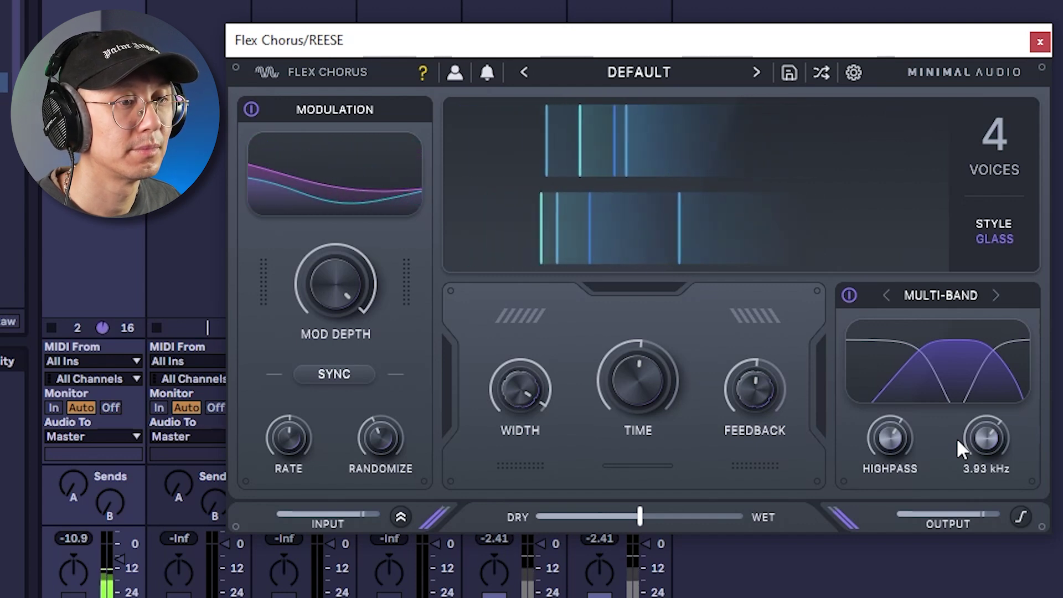
mouse_move(359, 516)
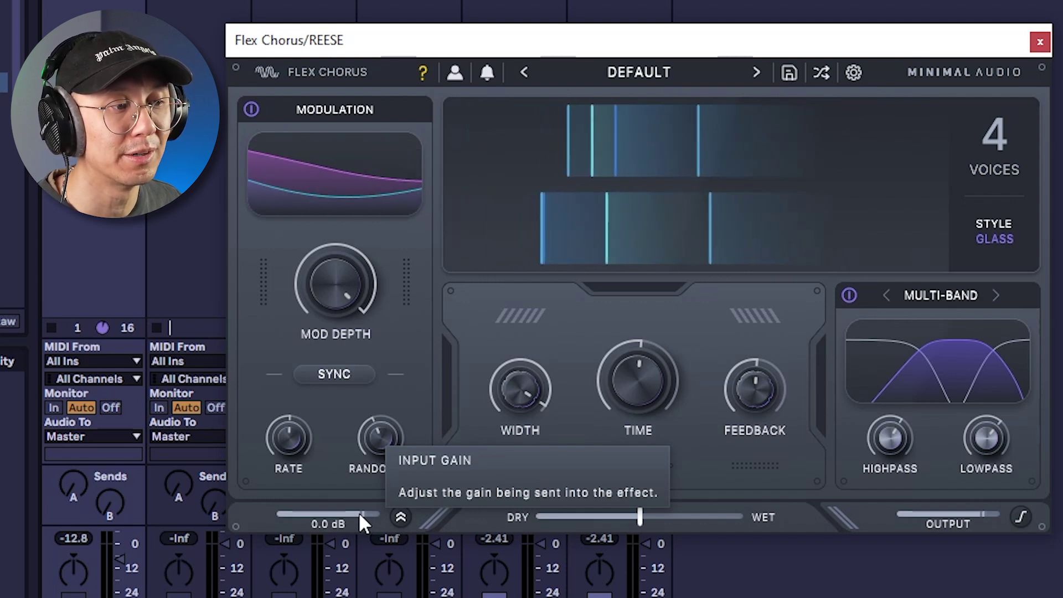
Step: Enable automatic input gain and reset the input gain to 0.0 dB
mouse_move(358, 512)
left_mouse_down()
mouse_move(318, 514)
mouse_move(348, 511)
left_mouse_up()
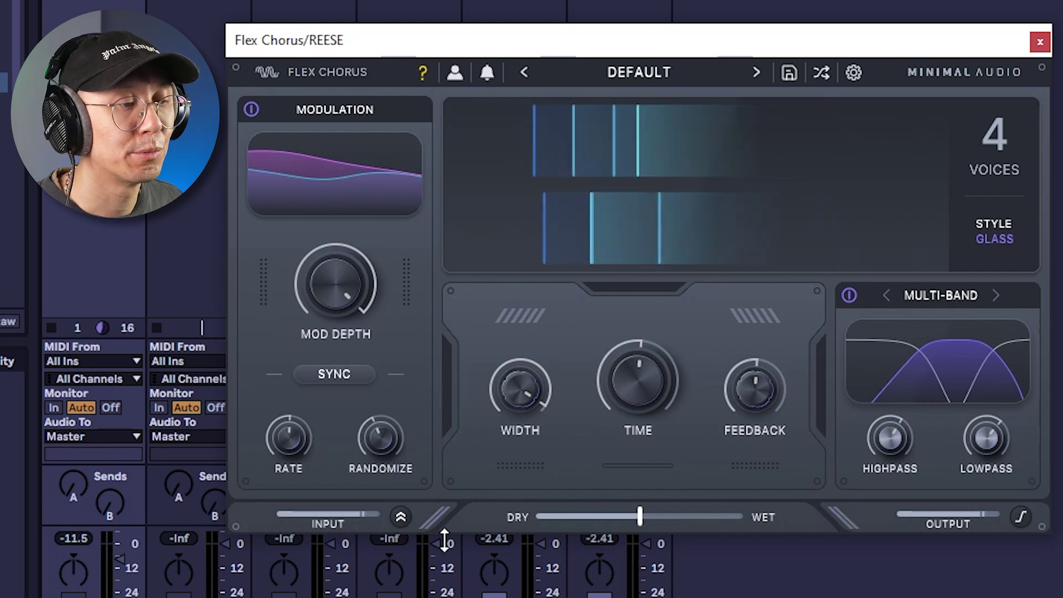
left_click(400, 517)
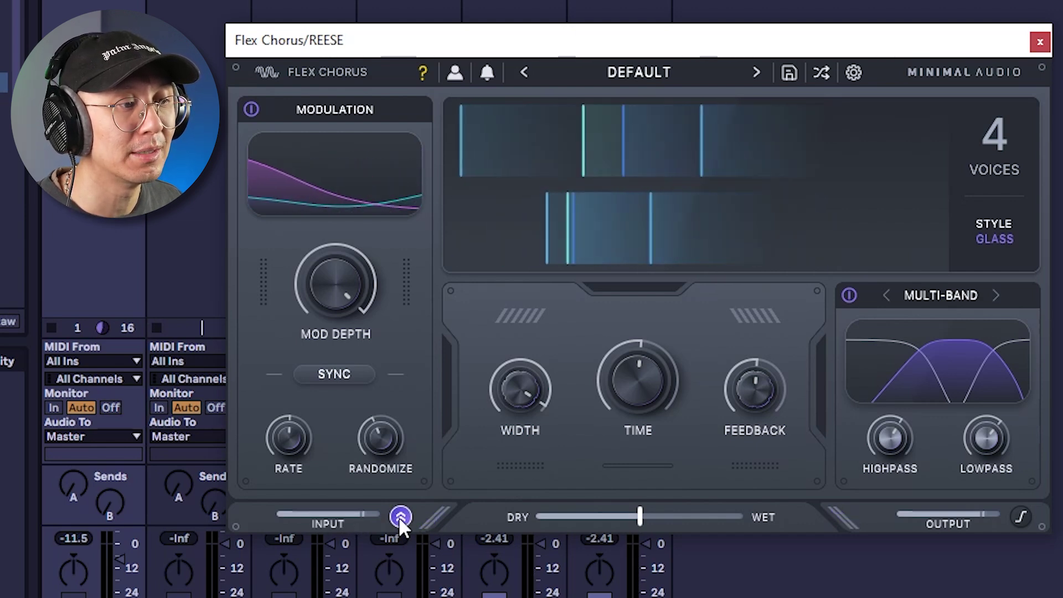
left_click_drag(356, 509, 309, 532)
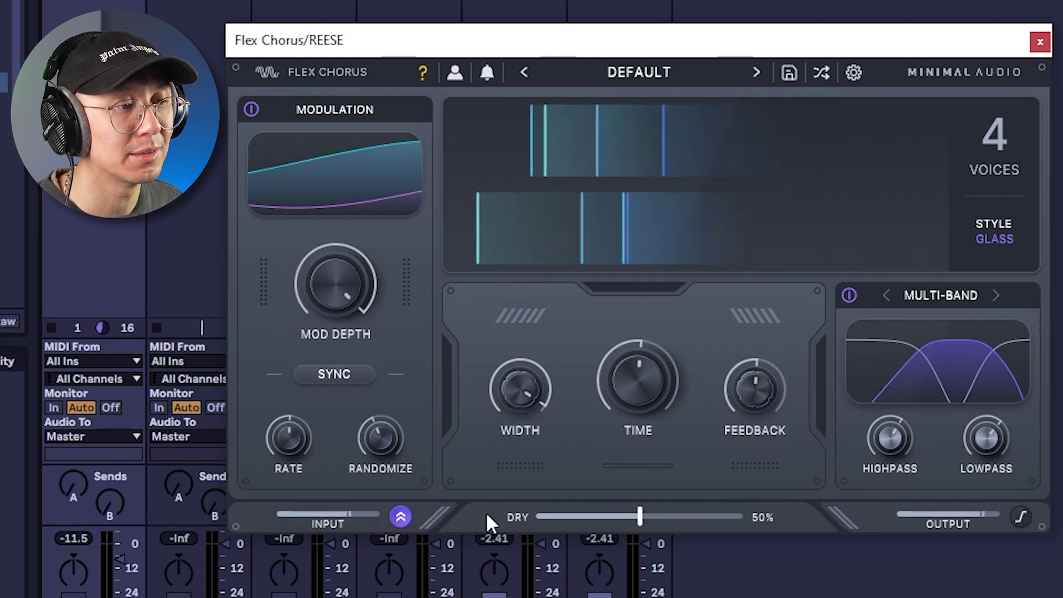
left_click_drag(350, 511, 363, 528)
double_click(358, 512)
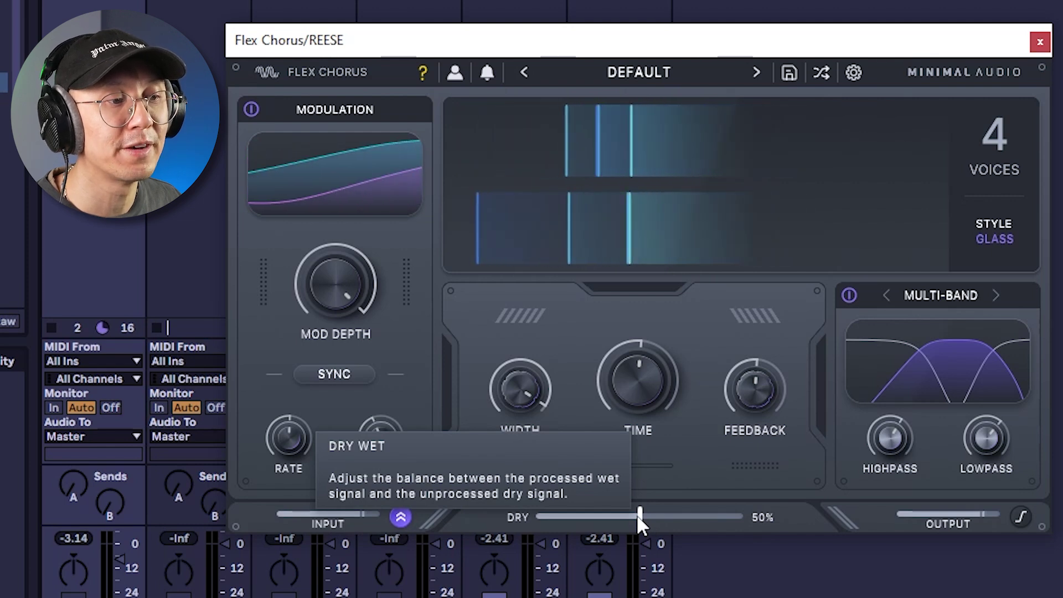
Step: Return the Dry/Wet mix to 50% and reset the output level
mouse_move(639, 514)
left_mouse_down()
mouse_move(494, 516)
mouse_move(780, 521)
mouse_move(507, 526)
mouse_move(668, 512)
mouse_move(640, 515)
left_mouse_up()
left_click_drag(976, 511, 976, 524)
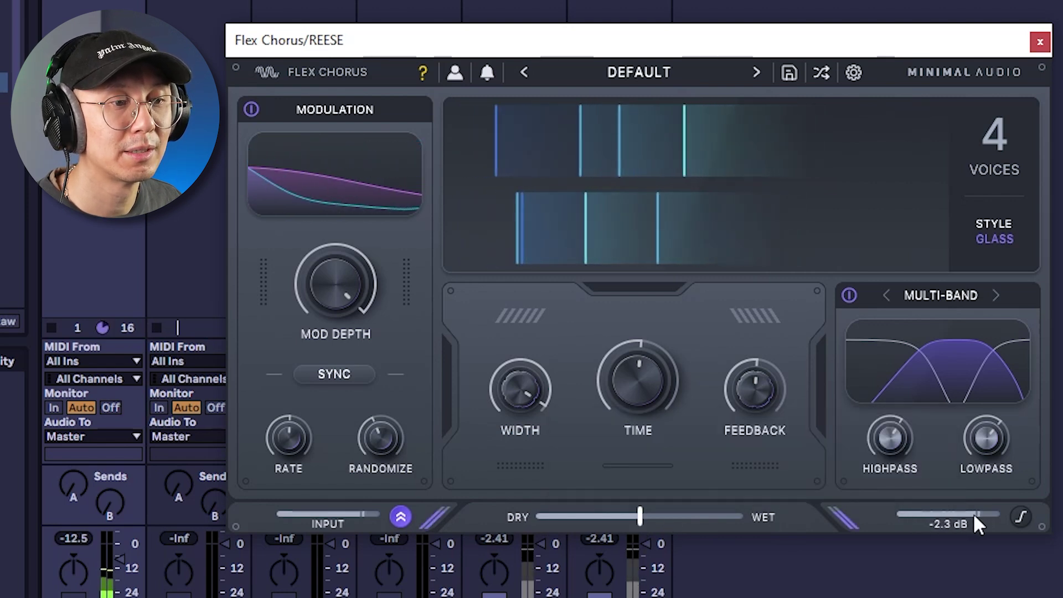
double_click(974, 518)
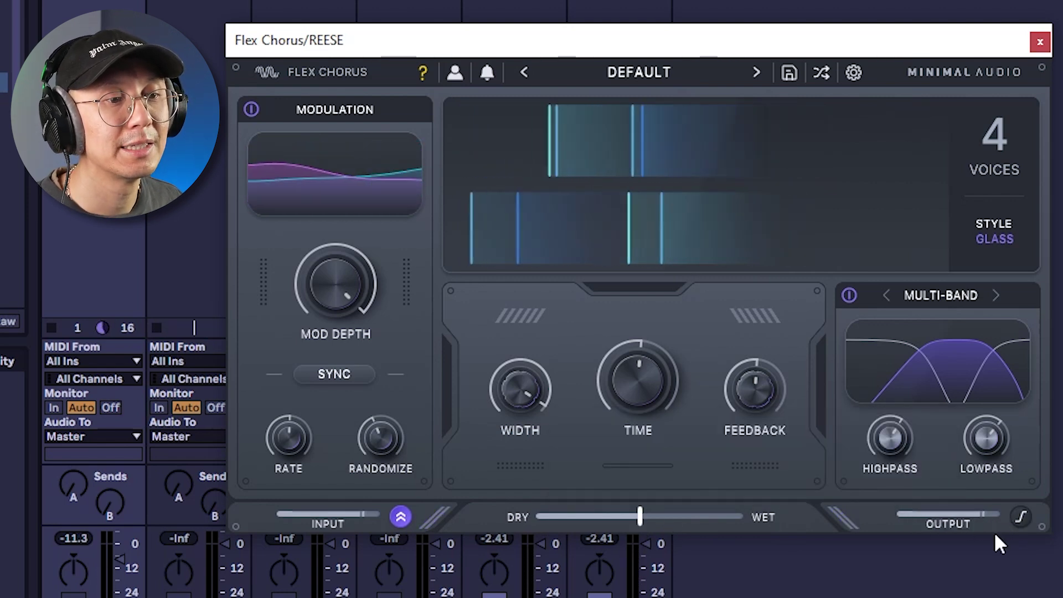
Step: Enable soft-clip output limiting, then switch it to punchy clipping
left_click(1020, 520)
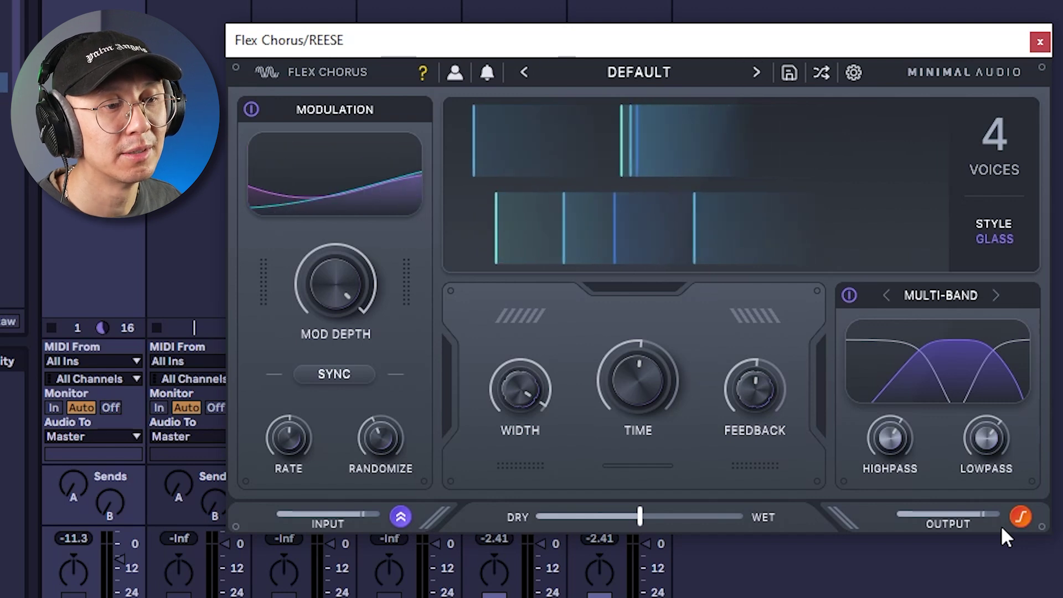
left_click(1022, 515)
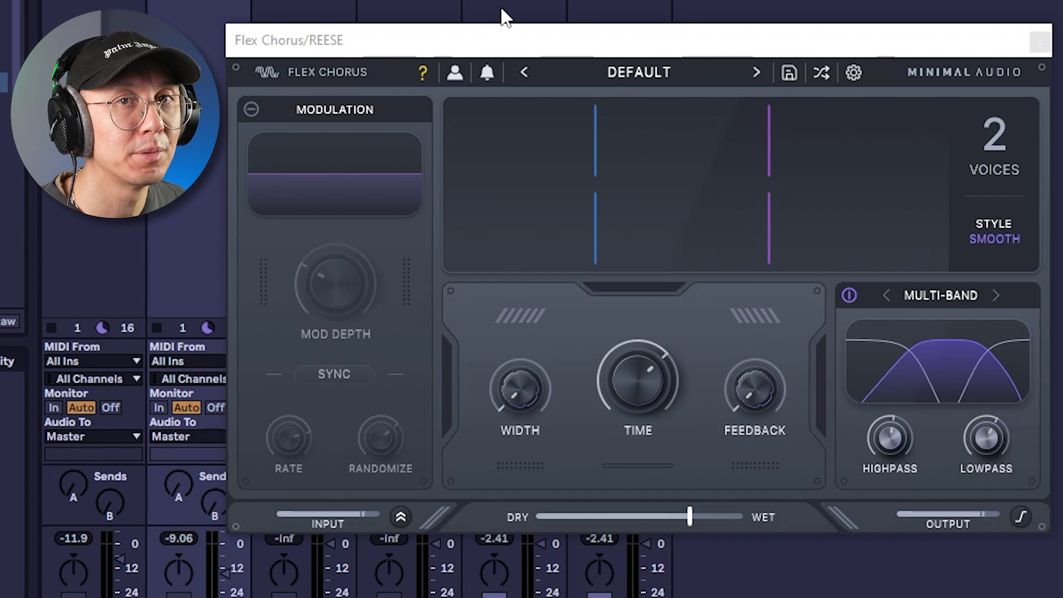
Step: Raise the chorus delay time to 56% and stereo width to 89%
left_click(501, 42)
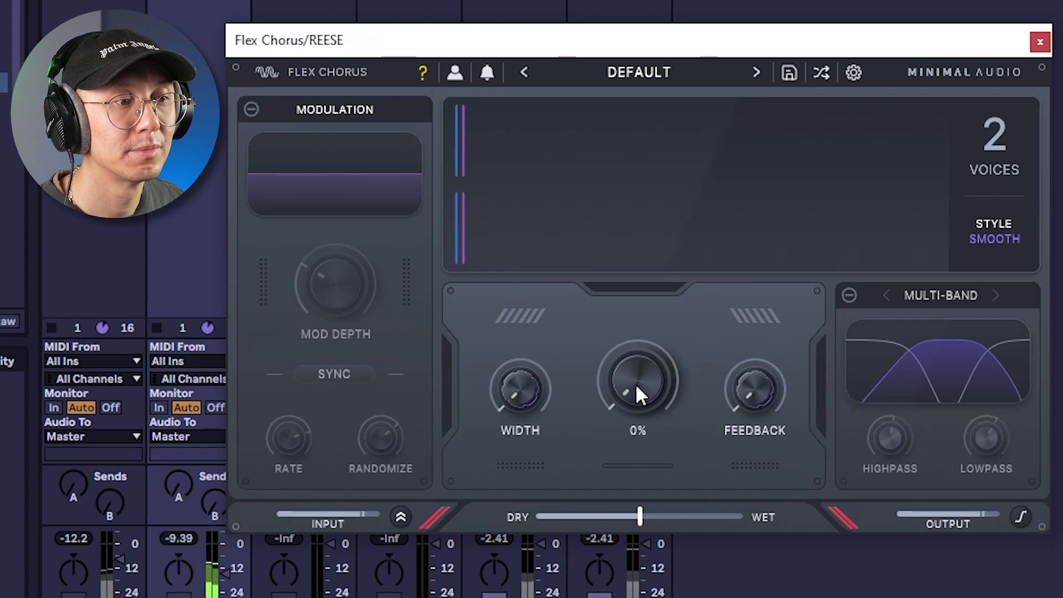
mouse_move(645, 381)
left_click_drag(644, 378, 633, 261)
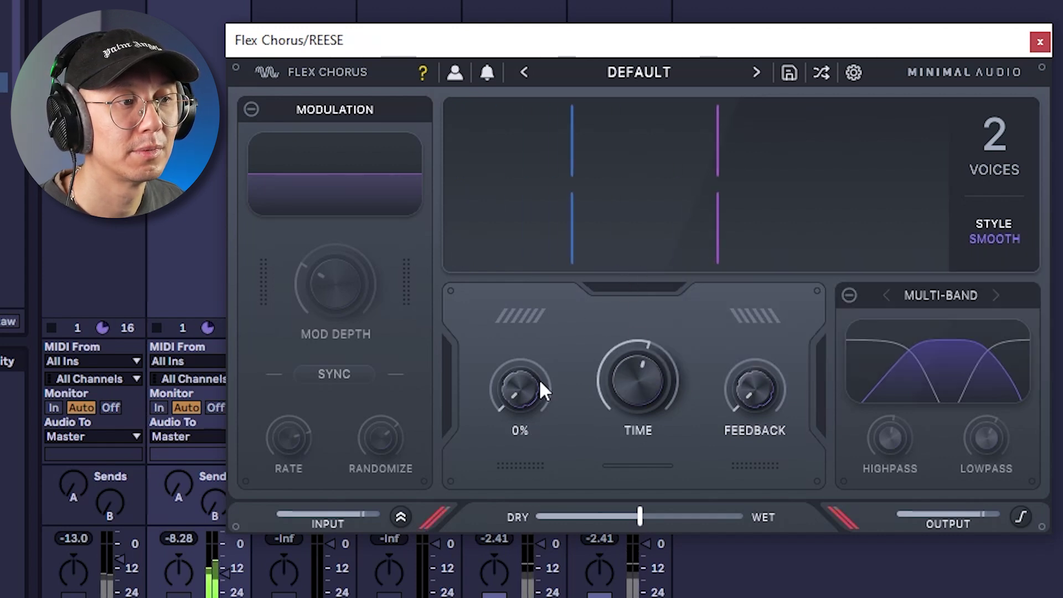
mouse_move(540, 380)
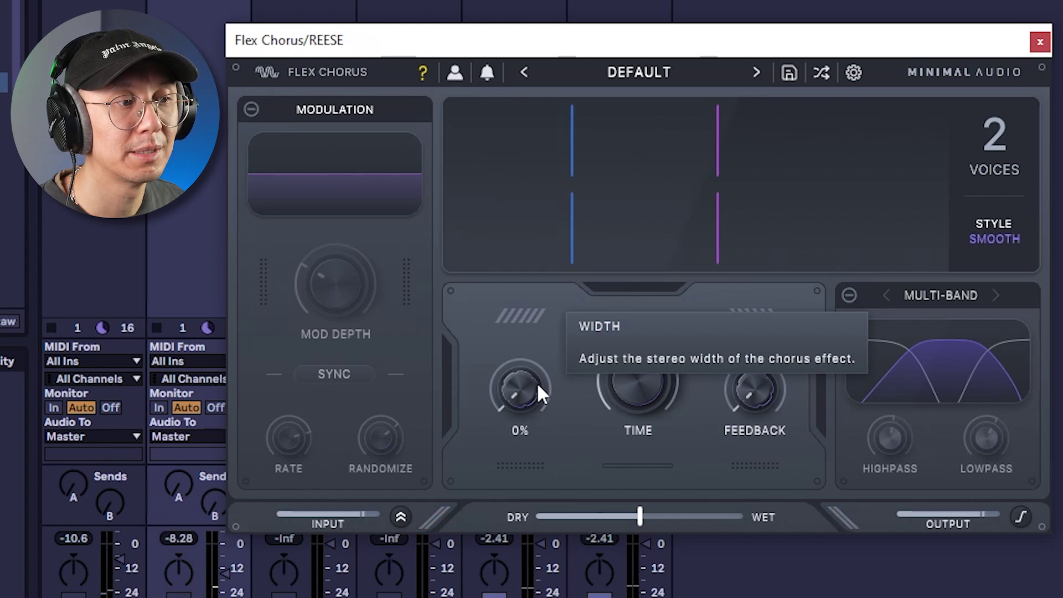
left_click_drag(537, 382, 543, 199)
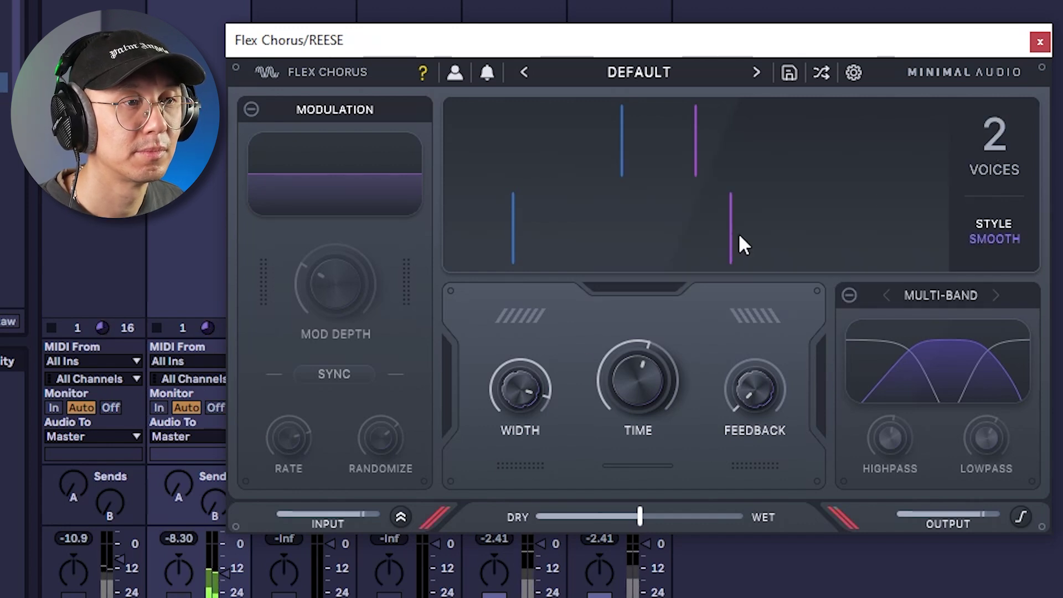
left_click(996, 134)
Step: Take the chorus from 12 to 24 voices, with feedback at 97% and delay time at 82%
left_click(1001, 248)
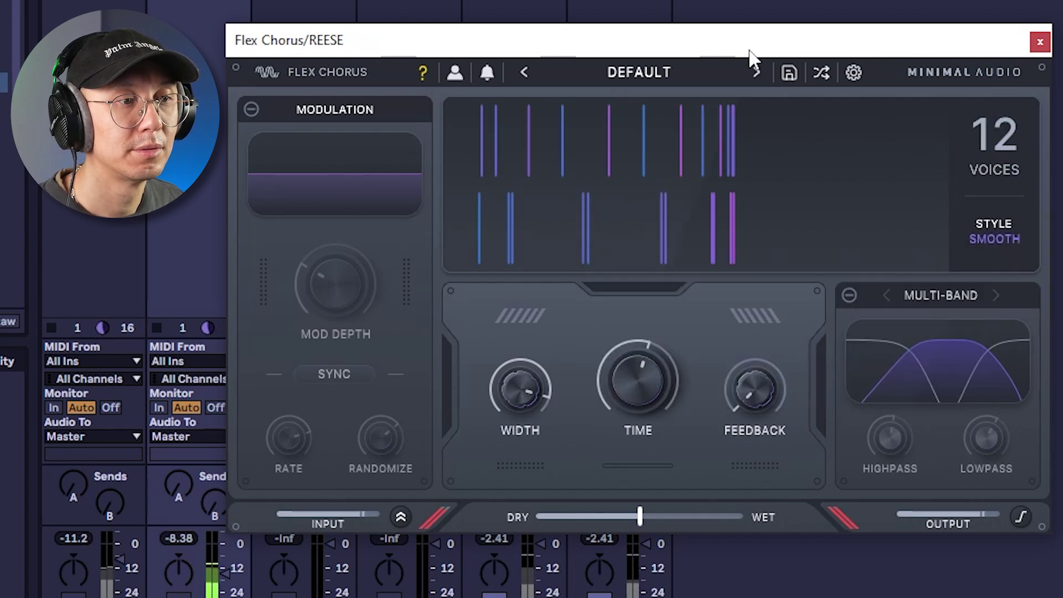
left_click_drag(772, 393, 769, 199)
mouse_move(684, 339)
left_mouse_down()
mouse_move(666, 288)
mouse_move(679, 329)
left_mouse_up()
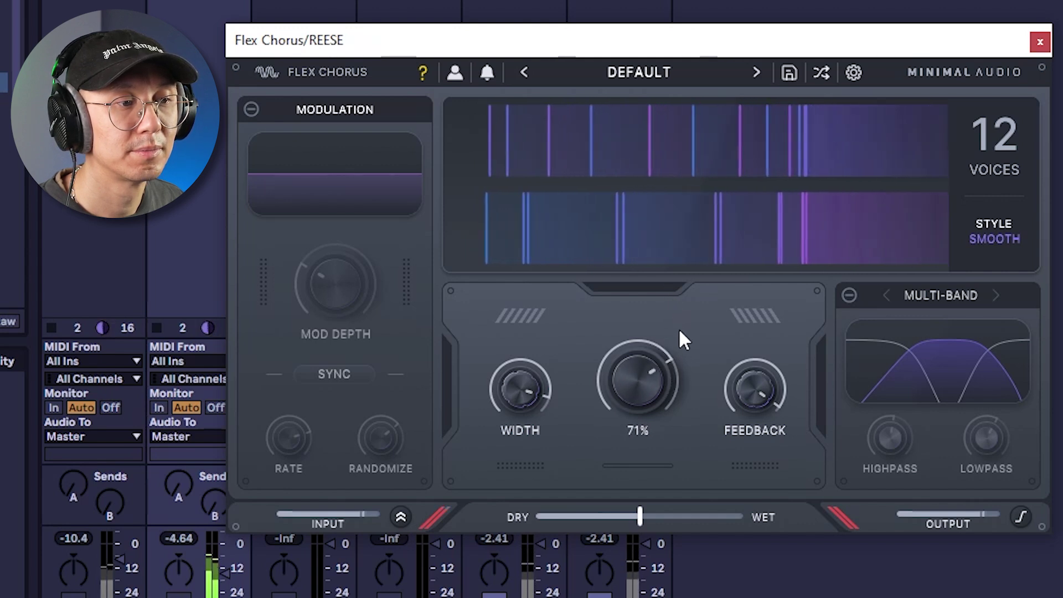
left_click(987, 135)
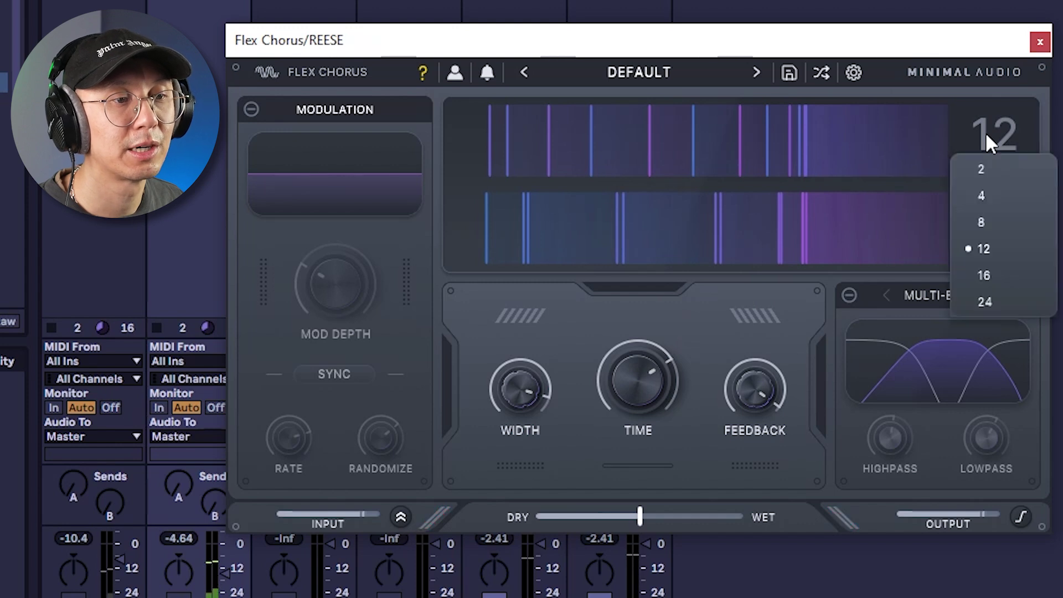
left_click(991, 302)
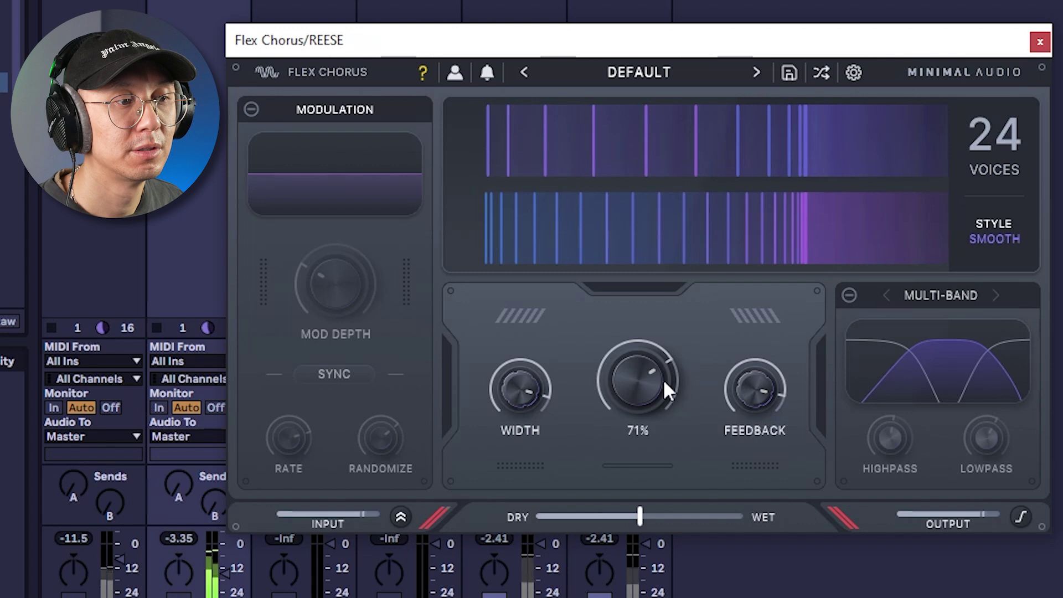
left_click_drag(663, 379, 643, 360)
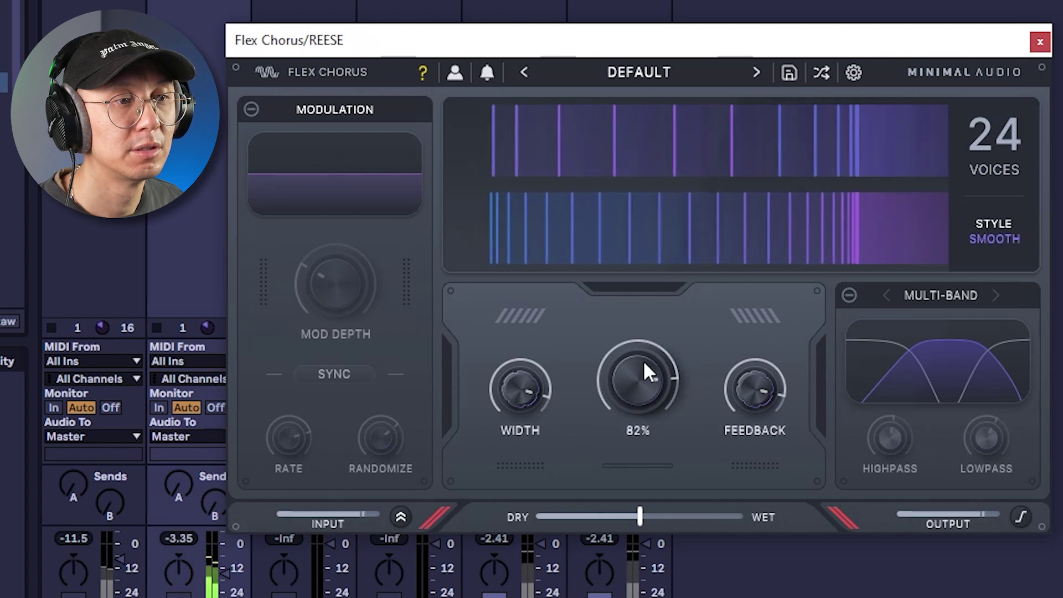
mouse_move(643, 360)
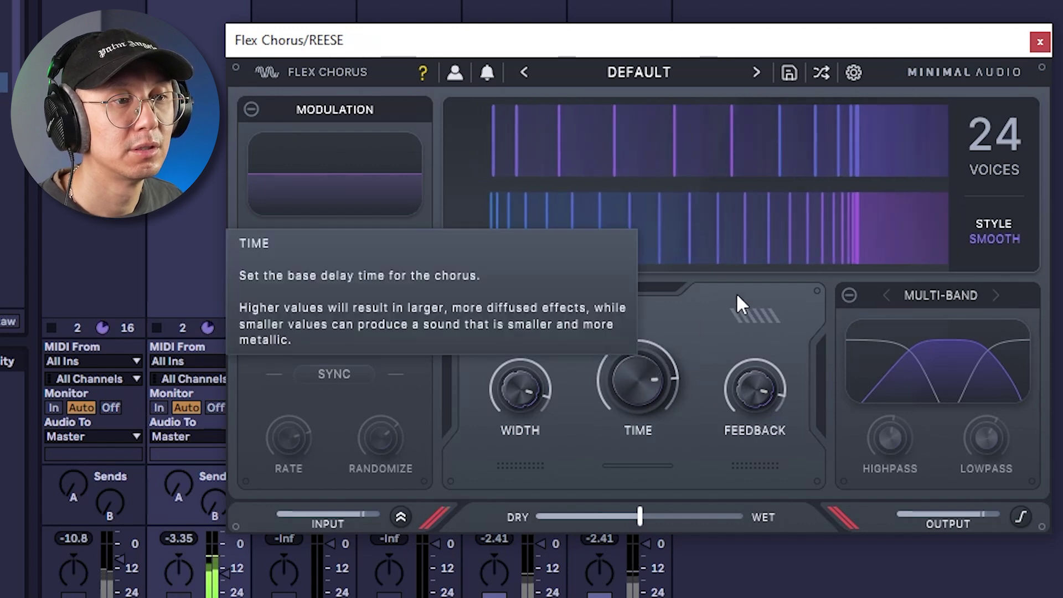
Step: Try the Glass chorus style, then return to Smooth
left_click(991, 237)
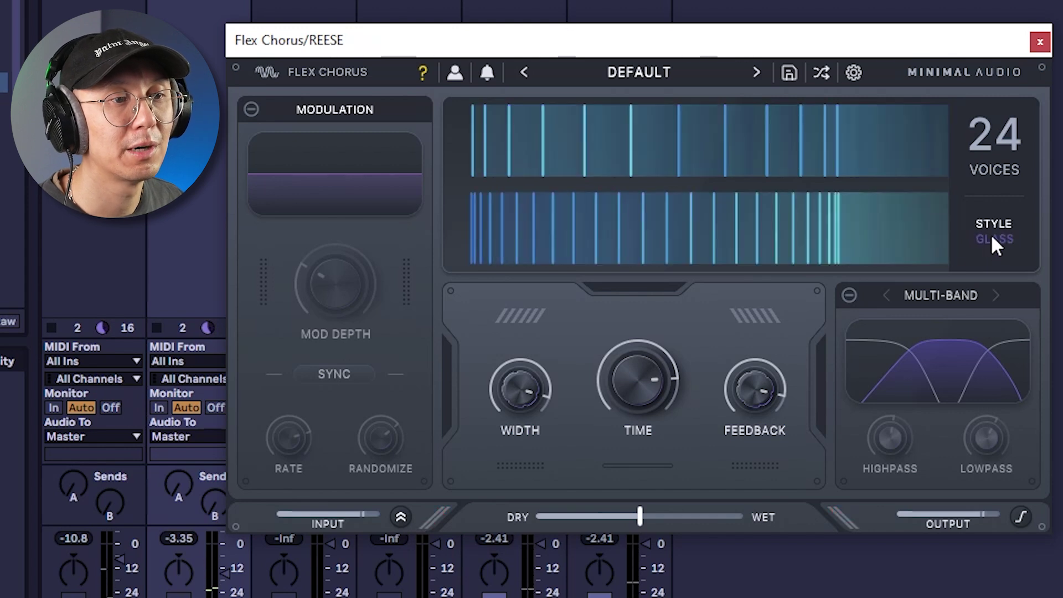
mouse_move(1004, 245)
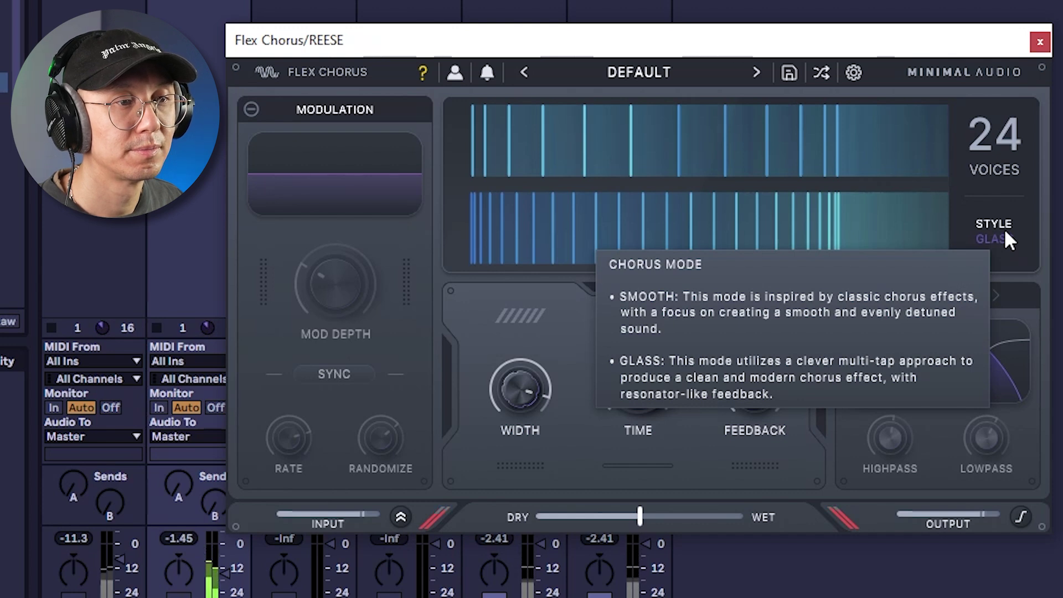
left_click(1005, 236)
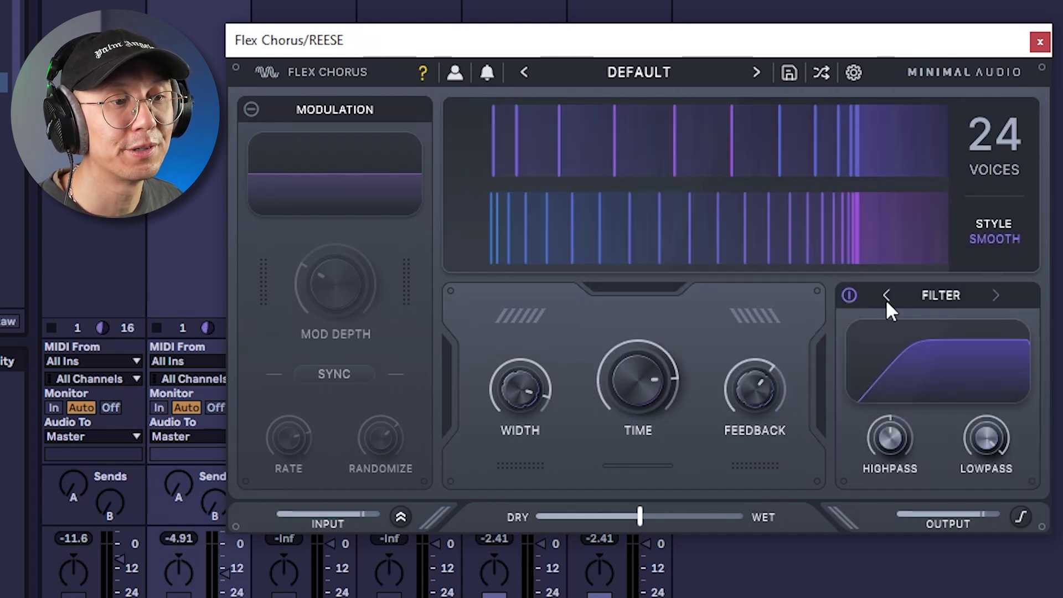
Step: Set highpass near 183 Hz, ease feedback to 79%, and return the filter to Multi-Band
left_click_drag(889, 424, 896, 437)
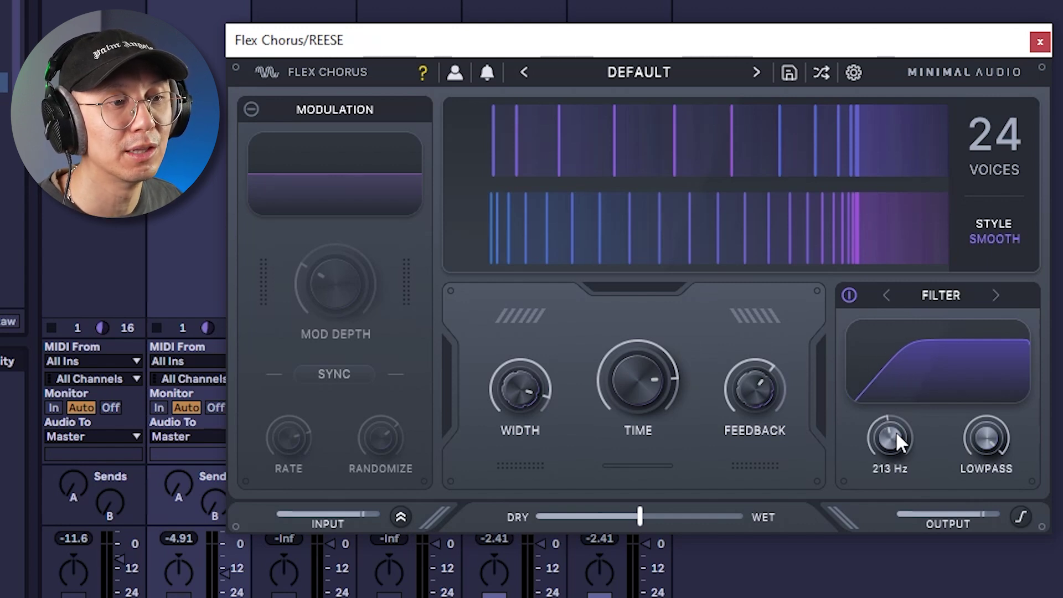
left_click_drag(895, 431, 899, 437)
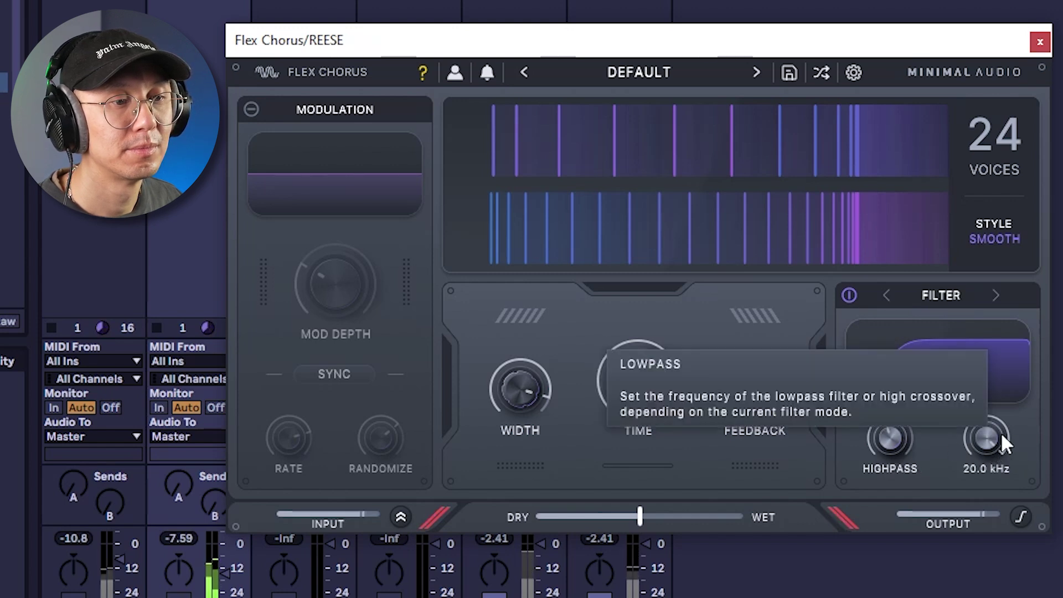
mouse_move(1002, 433)
left_mouse_down()
mouse_move(1018, 517)
mouse_move(1018, 422)
left_mouse_up()
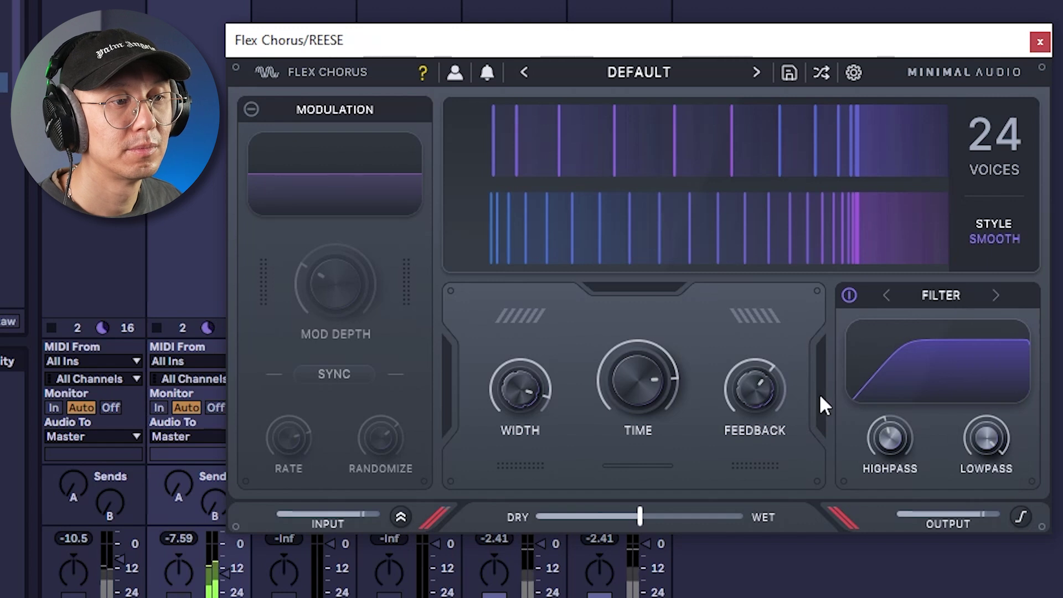
left_click_drag(786, 309, 790, 350)
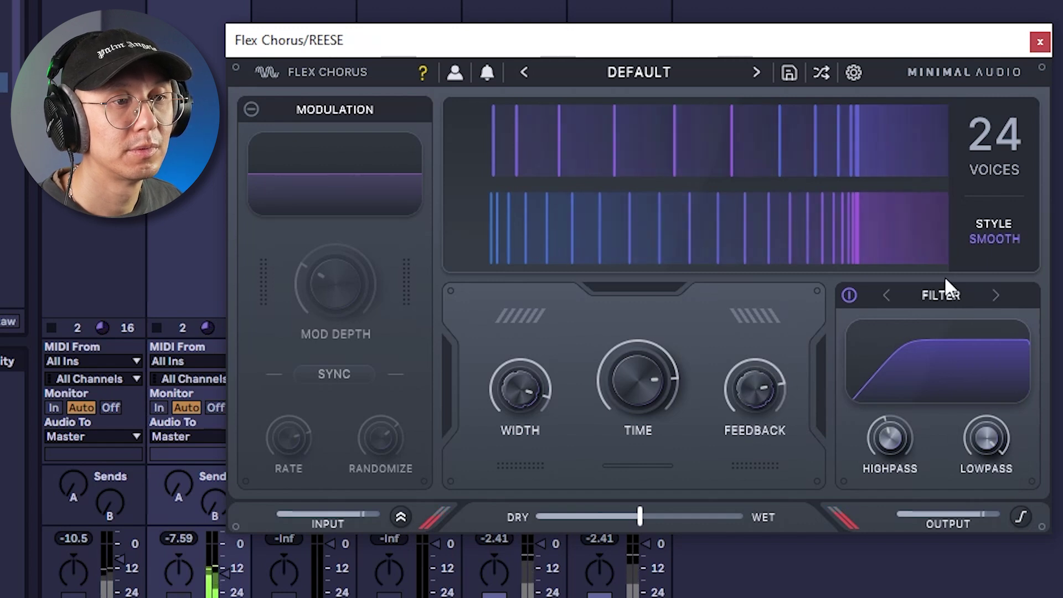
left_click(882, 294)
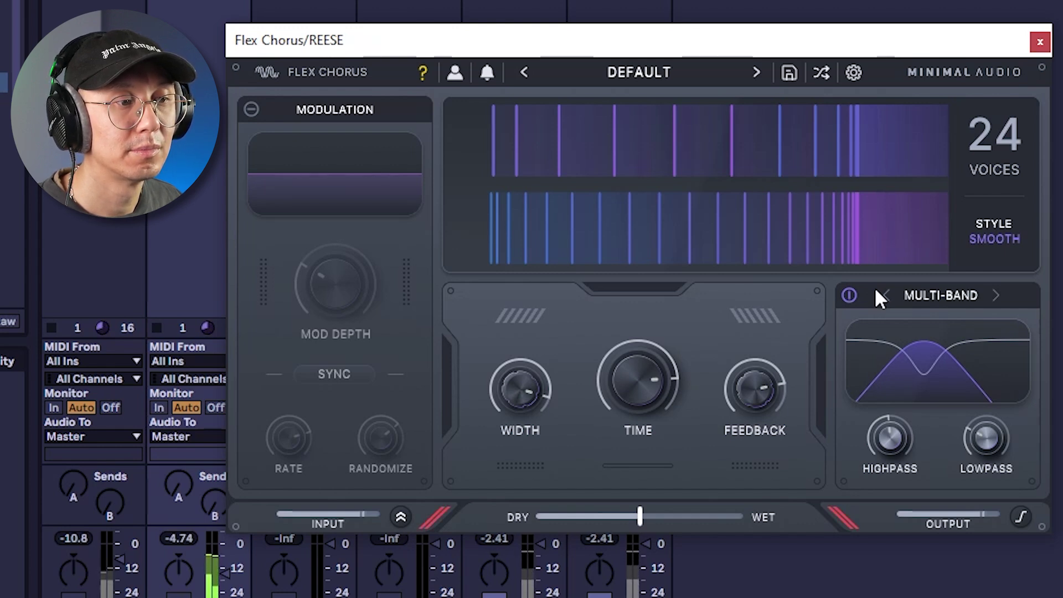
left_click(250, 110)
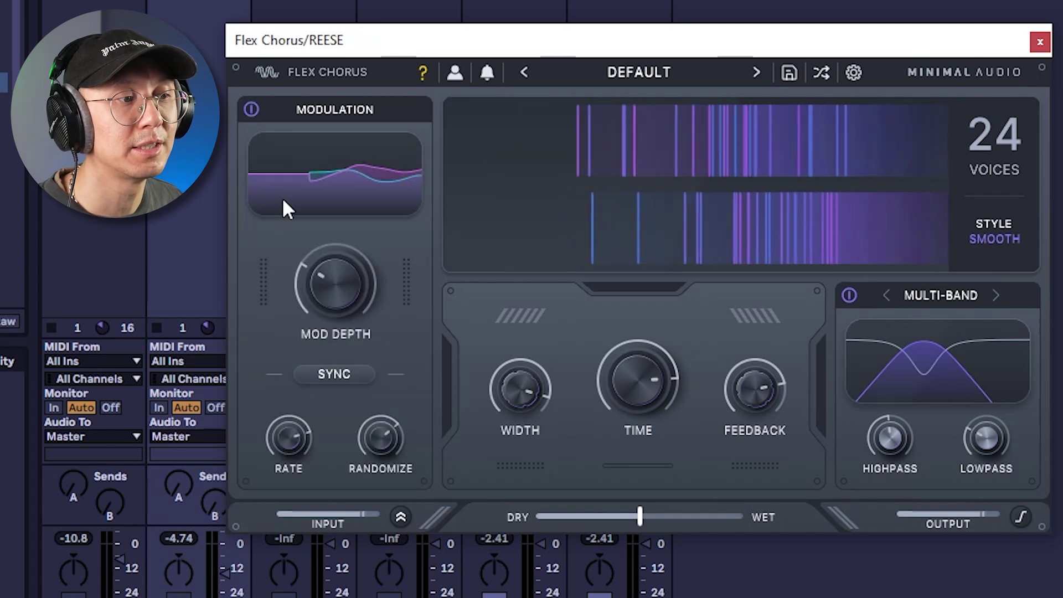
left_click_drag(330, 299, 328, 286)
left_click_drag(288, 451, 291, 485)
left_click_drag(332, 291, 354, 312)
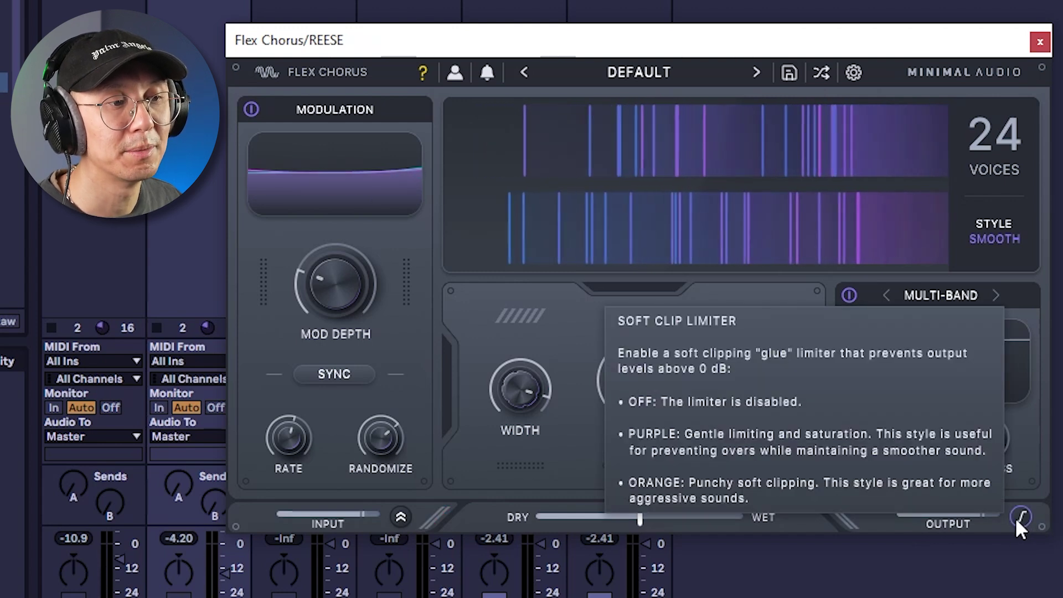
left_click(1019, 518)
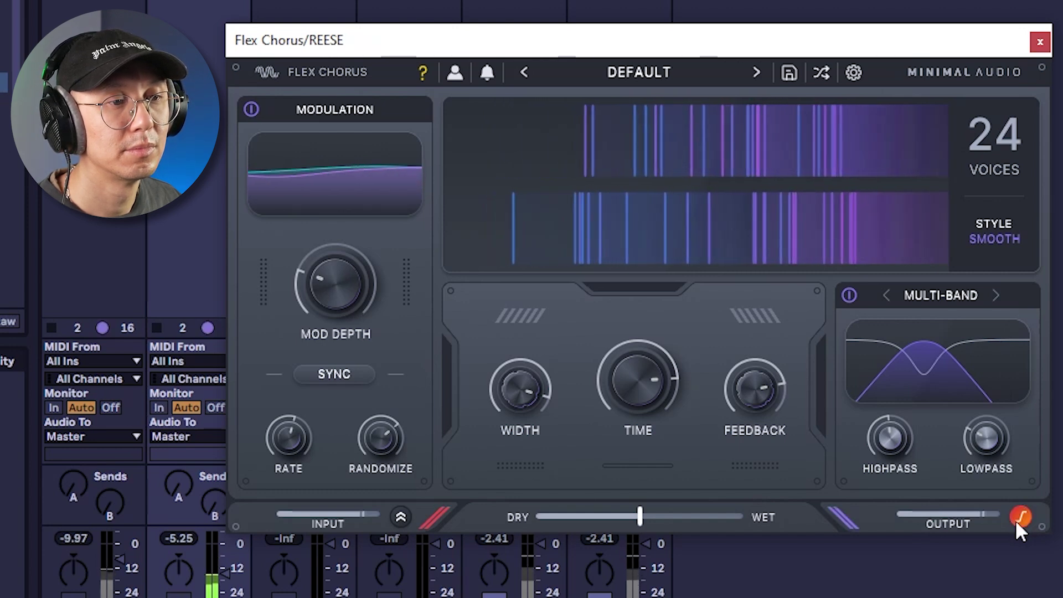
left_click(996, 295)
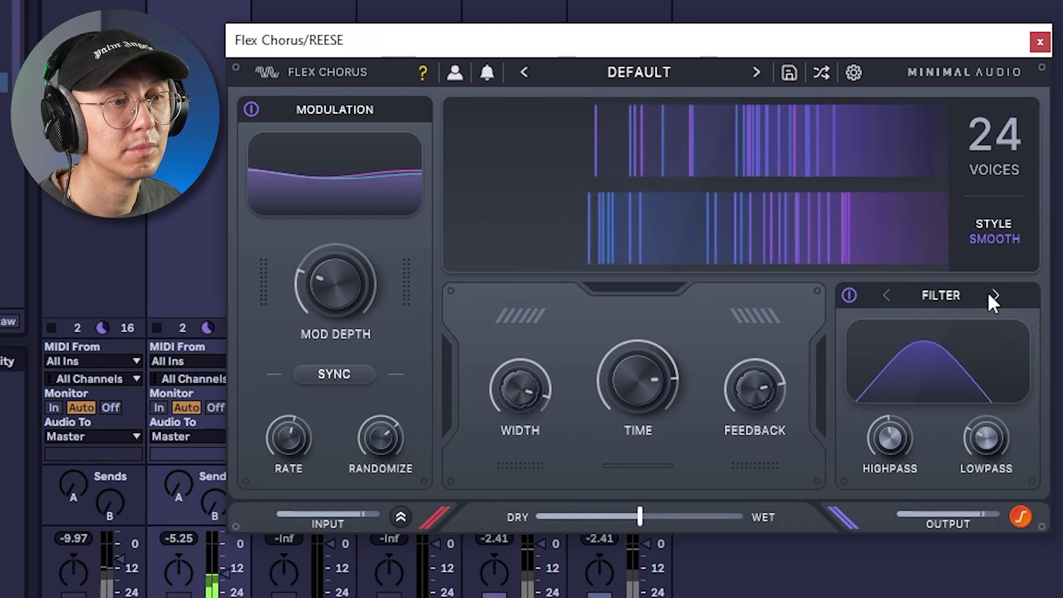
left_click(887, 295)
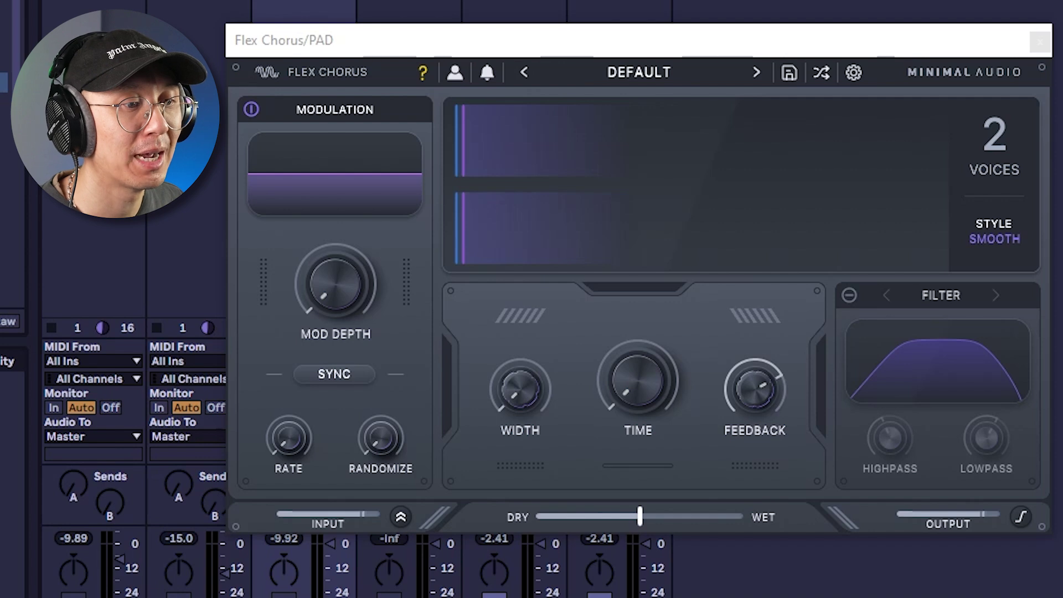
Step: Play the pad, widening its stereo spread and lengthening chorus time to about 76%
key("space")
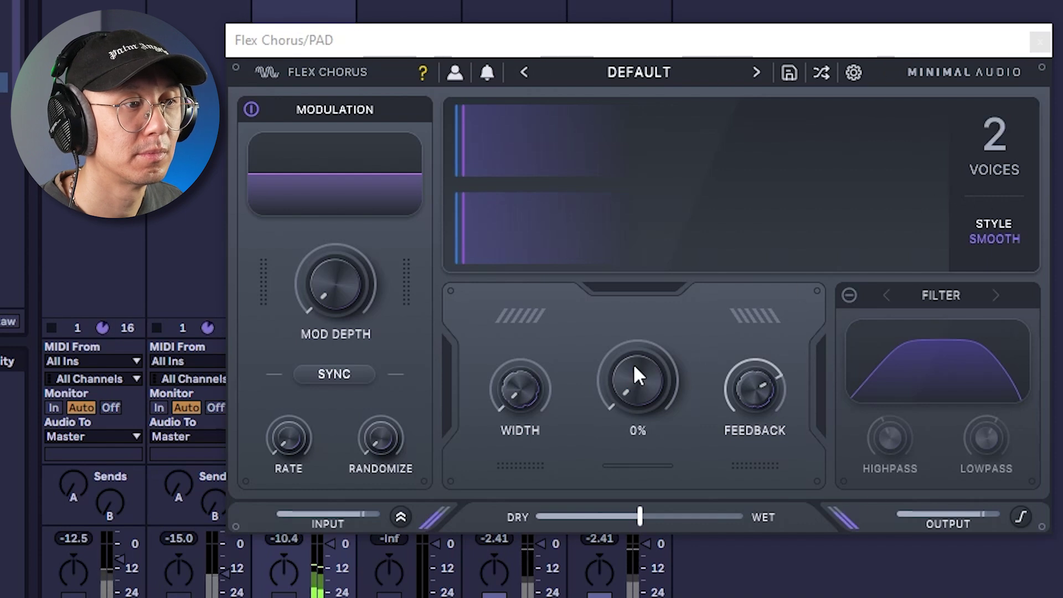
left_click_drag(519, 388, 558, 266)
left_click_drag(659, 392, 745, 196)
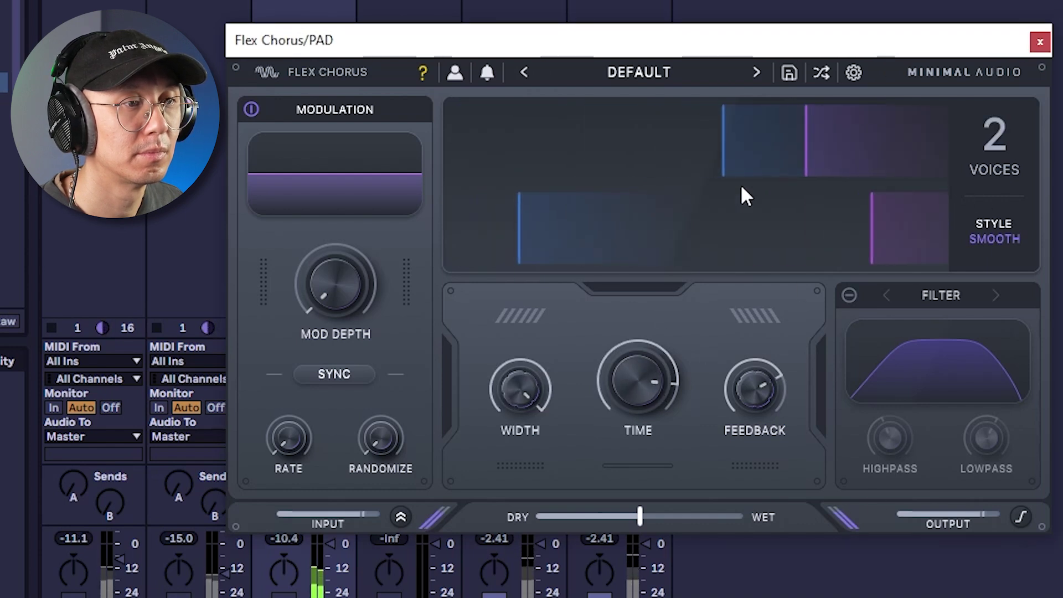
Step: Raise the pad's Flex Chorus to 24 voices
left_click(1001, 133)
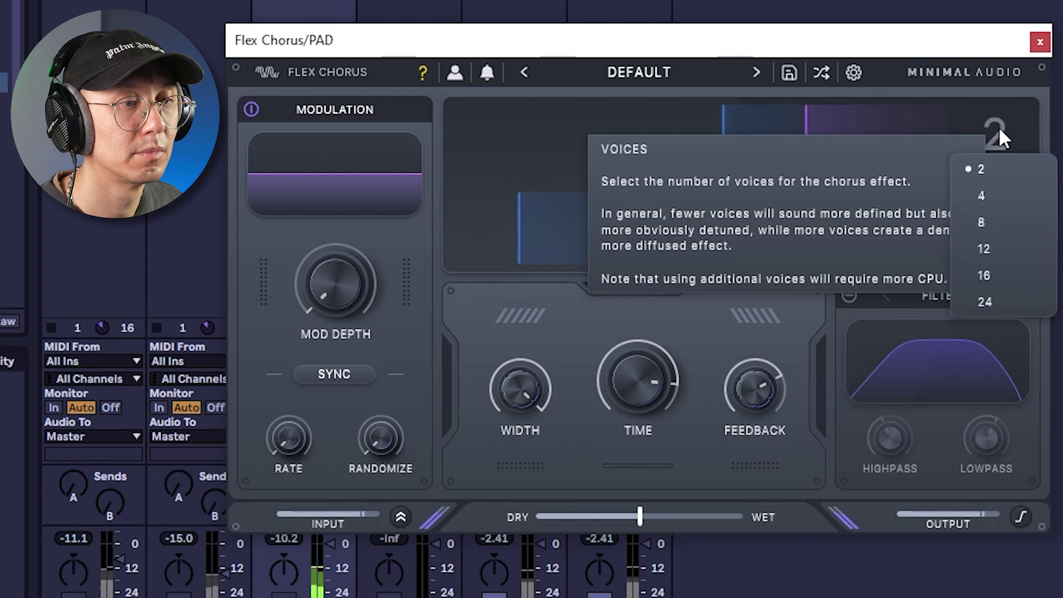
left_click(1015, 247)
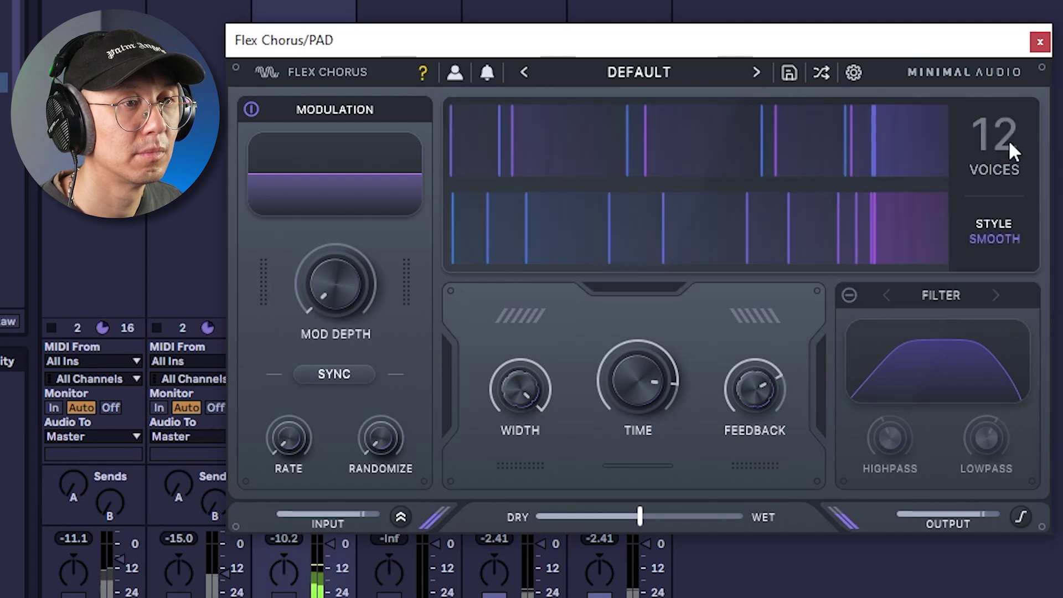
left_click(1009, 142)
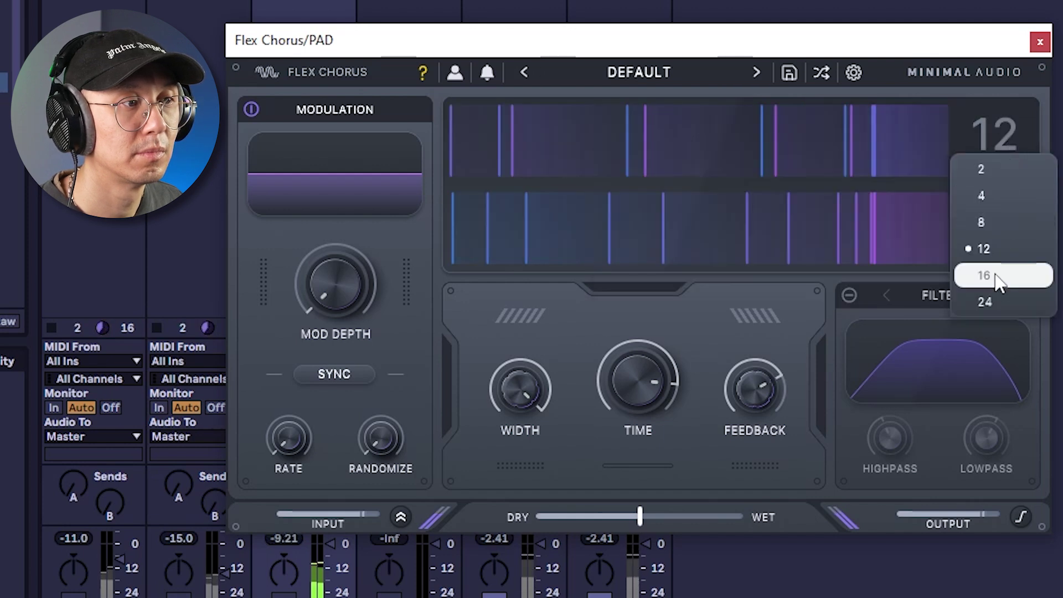
left_click(1005, 306)
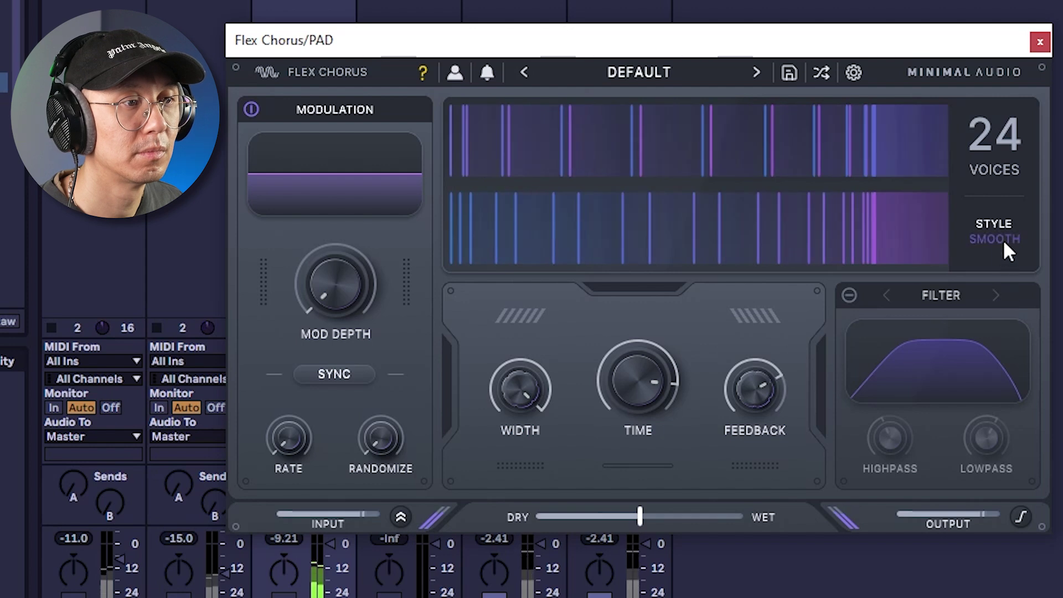
Step: Add modulation depth at a slow 0.12 Hz rate and switch the style to Glass
left_click_drag(341, 275, 354, 201)
left_click_drag(314, 432, 296, 401)
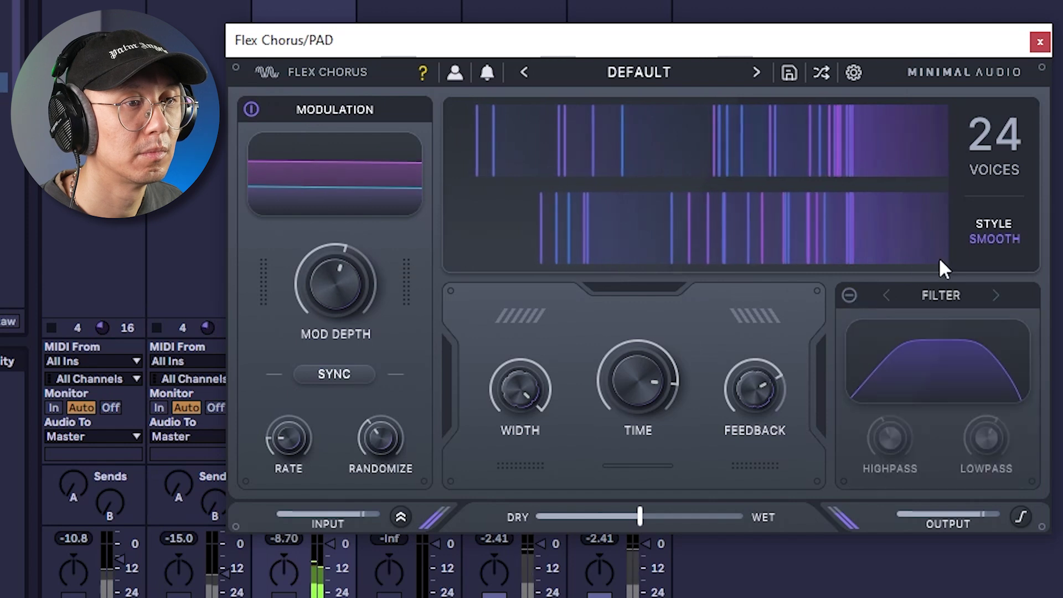
left_click(1002, 238)
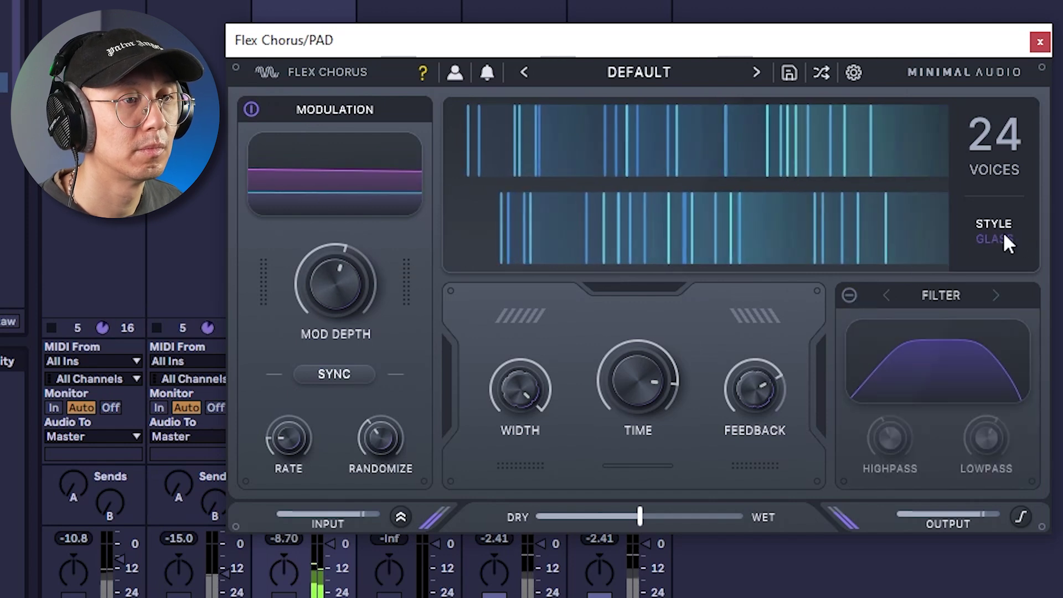
mouse_move(1039, 236)
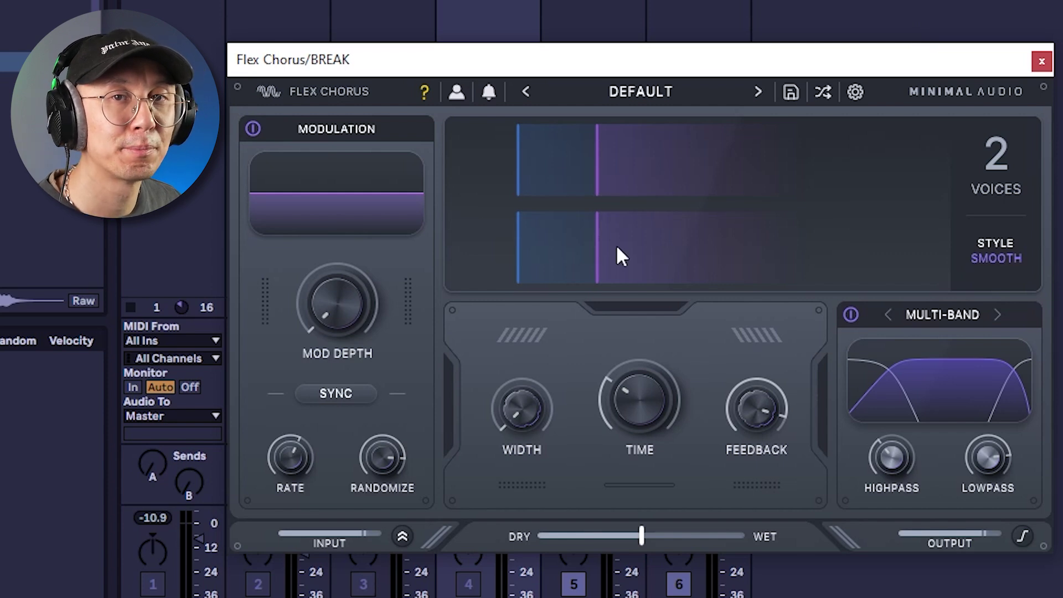
Step: Play the breakbeat and audition voice counts and delay times, settling on 24 voices
key("space")
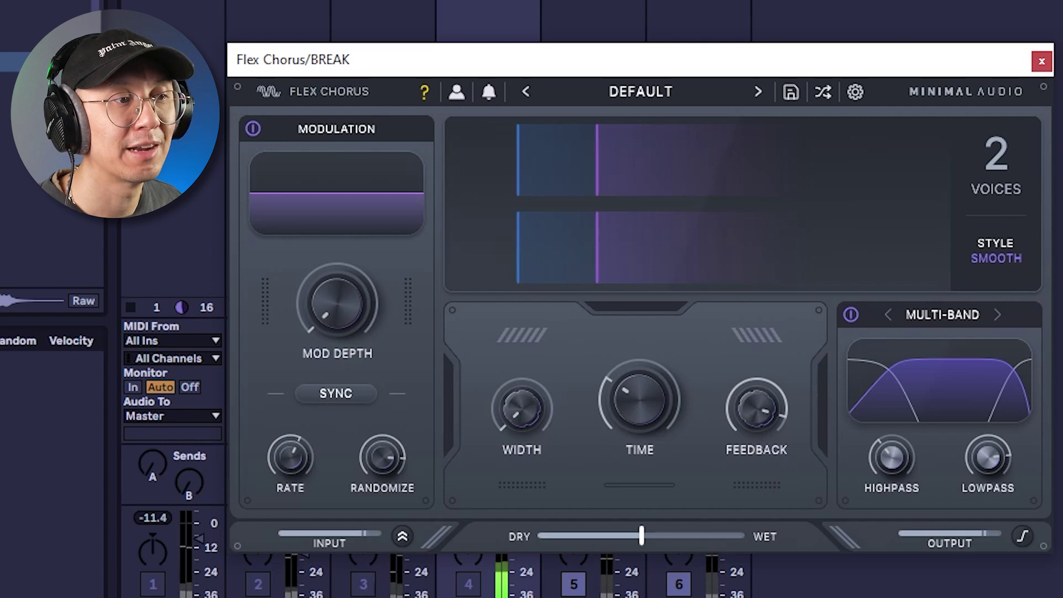
left_click_drag(652, 387, 688, 394)
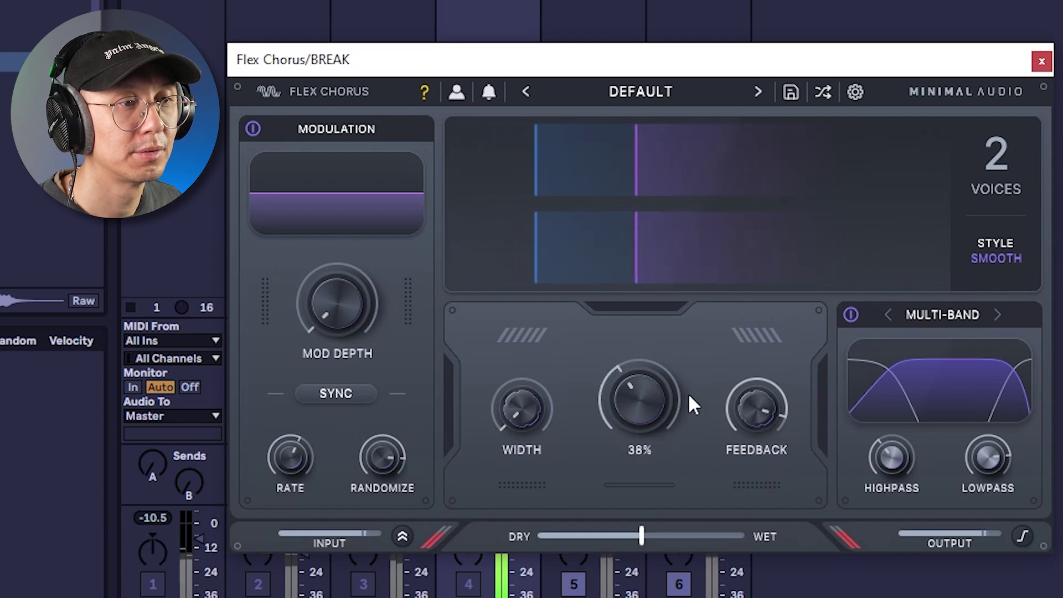
left_click(993, 160)
left_click(973, 296)
left_click_drag(652, 383, 681, 381)
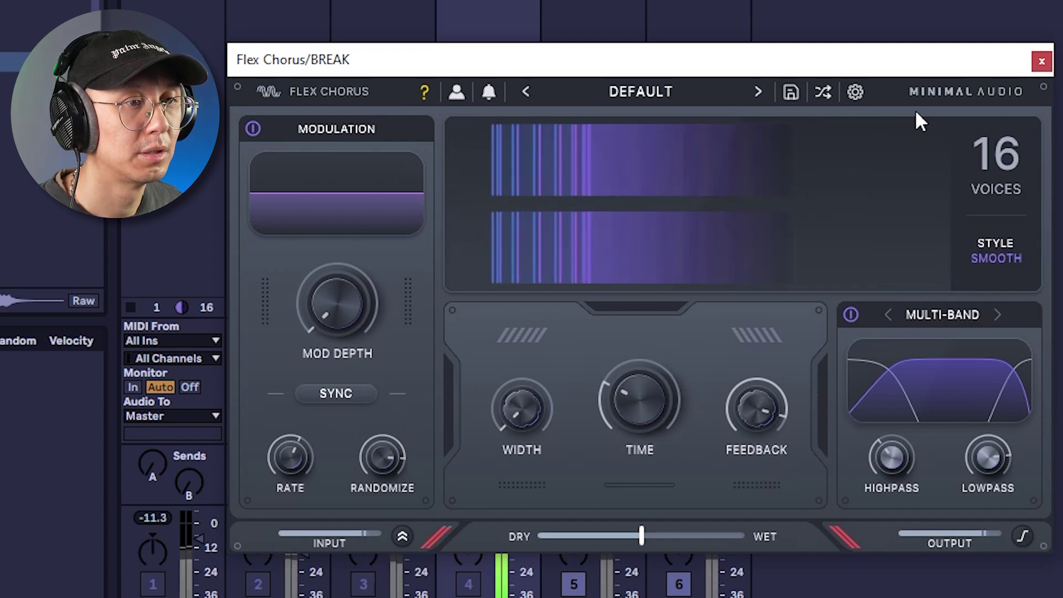
left_click(984, 151)
left_click(1007, 317)
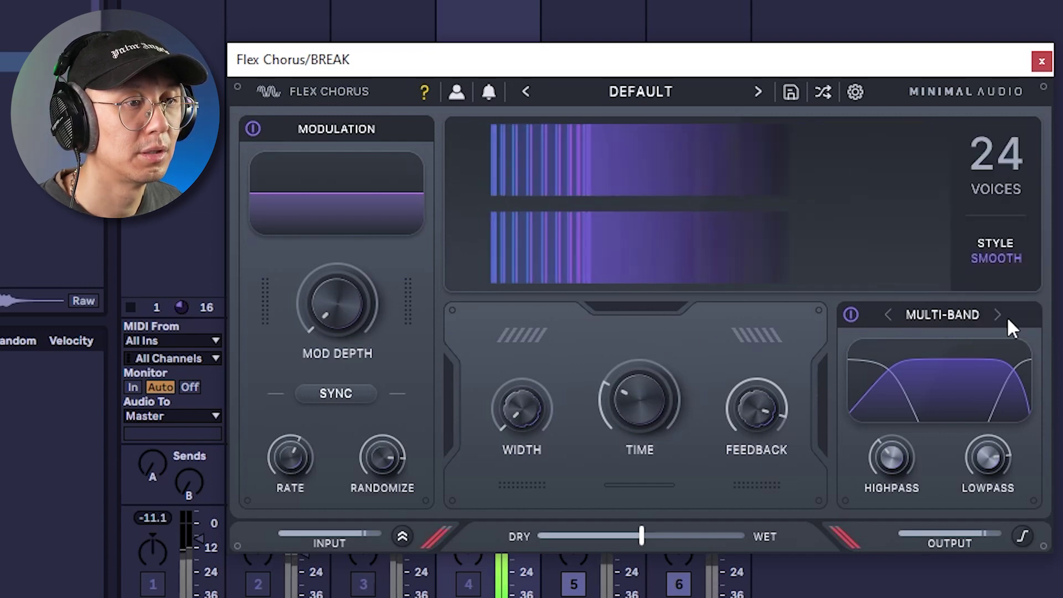
Step: Compare the Multi-Band filtering bypassed and on, then cut the delay time to about 6%
left_click(851, 316)
left_click(851, 316)
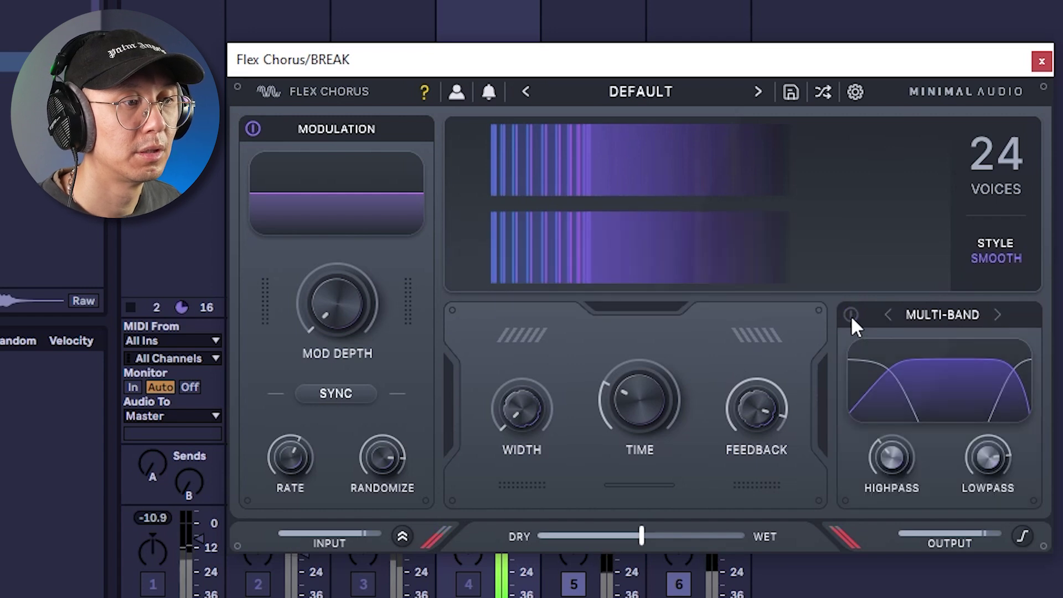
mouse_move(658, 387)
left_mouse_down()
mouse_move(665, 358)
mouse_move(646, 266)
mouse_move(646, 421)
mouse_move(659, 381)
left_mouse_up()
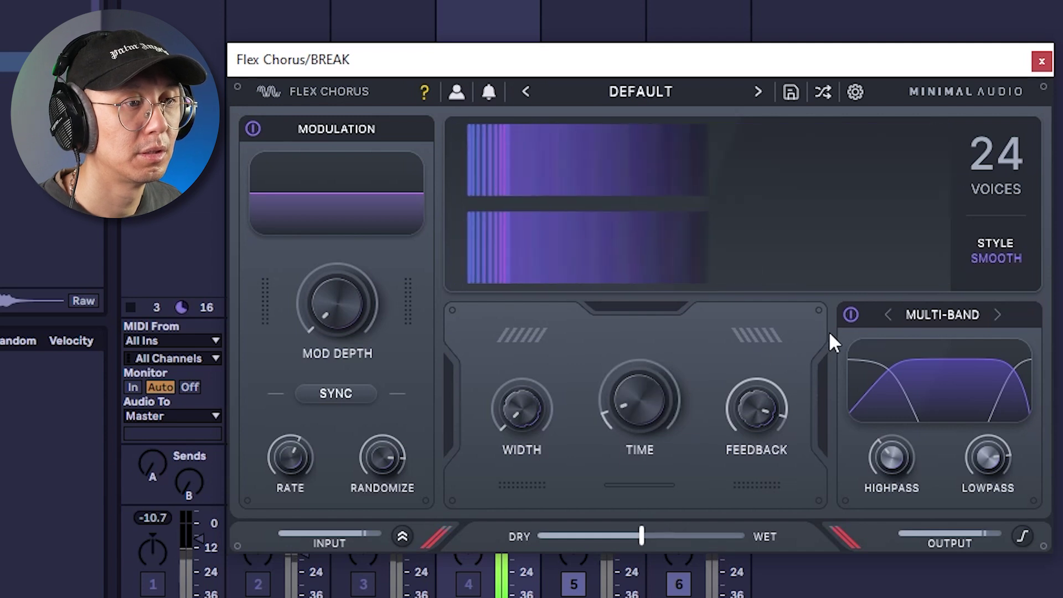
mouse_move(647, 403)
left_mouse_down()
mouse_move(649, 344)
mouse_move(661, 401)
left_mouse_up()
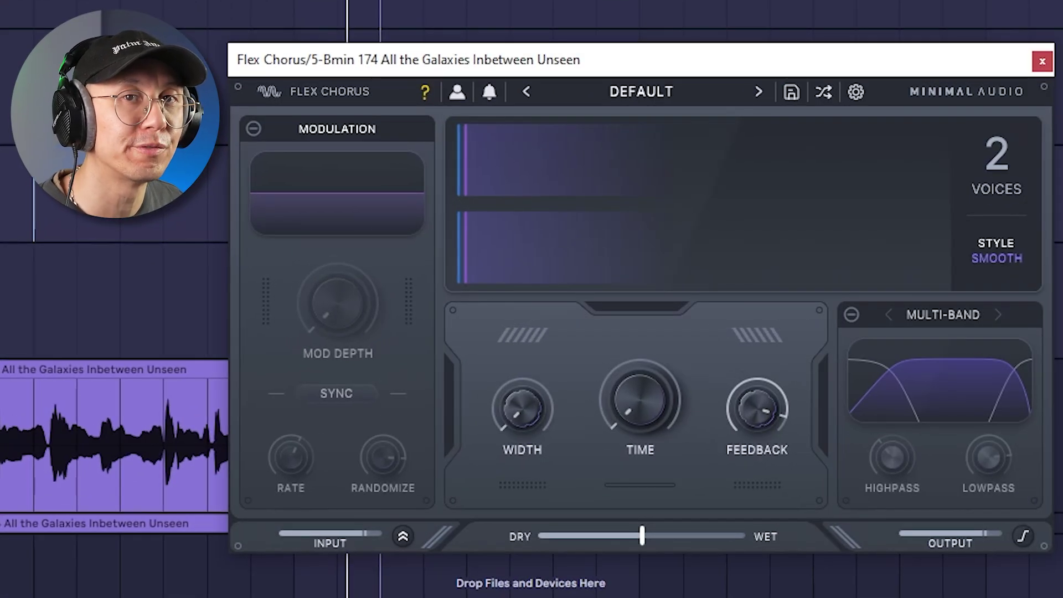
Step: Set the vocal chorus to 8 voices, 24% time, 100% width and about 82% feedback
left_click(997, 166)
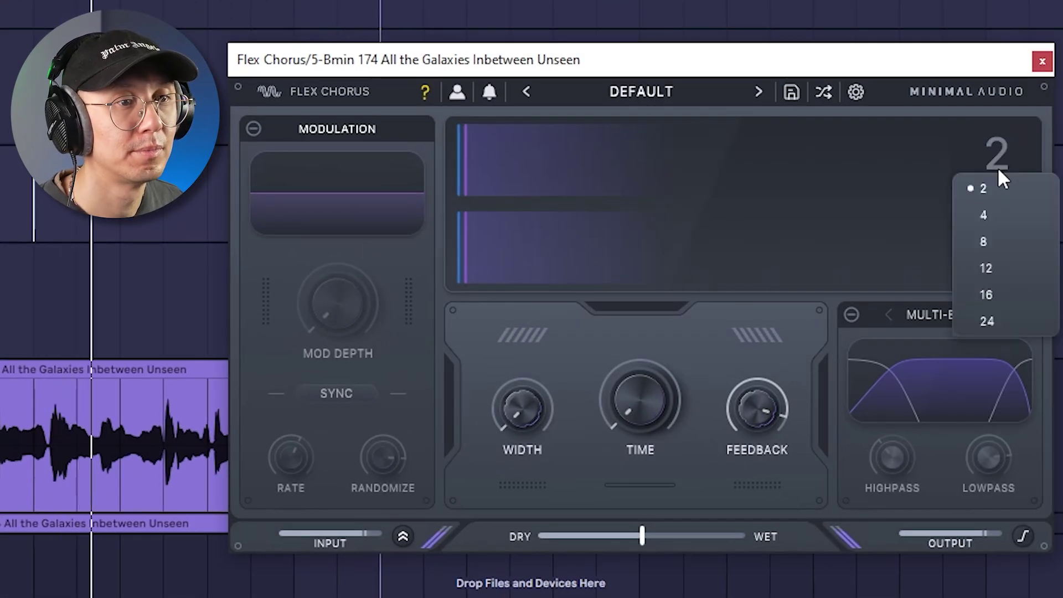
left_click(991, 251)
left_click_drag(667, 371, 670, 348)
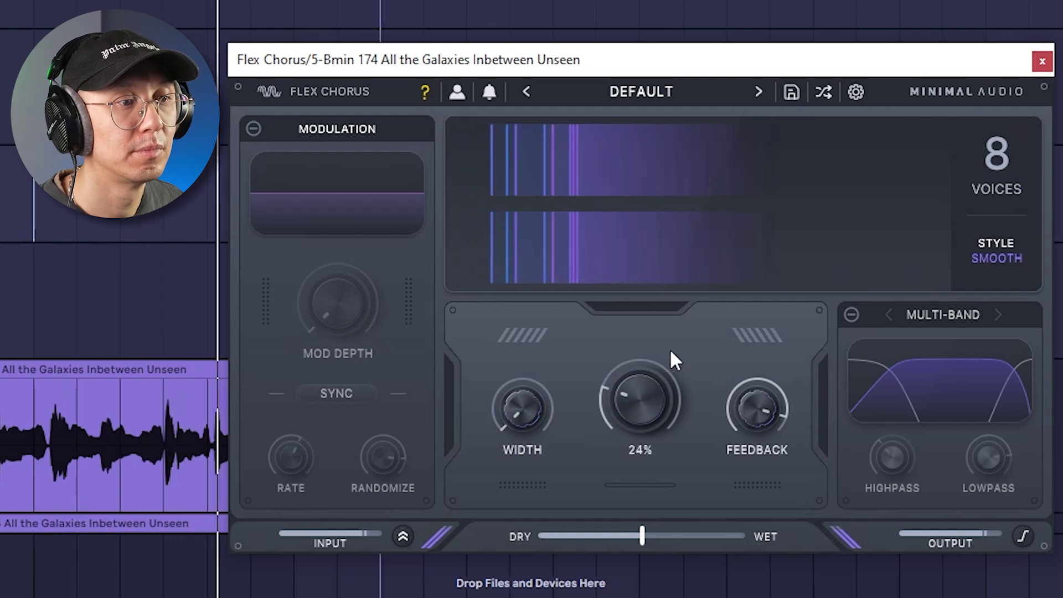
left_click_drag(534, 397, 553, 175)
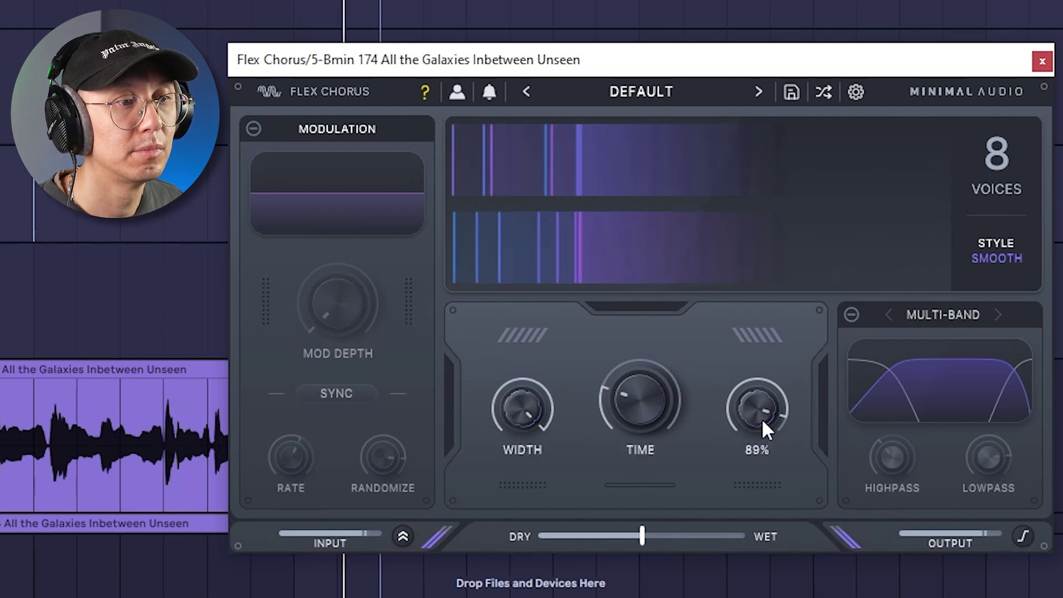
left_click_drag(769, 421, 769, 418)
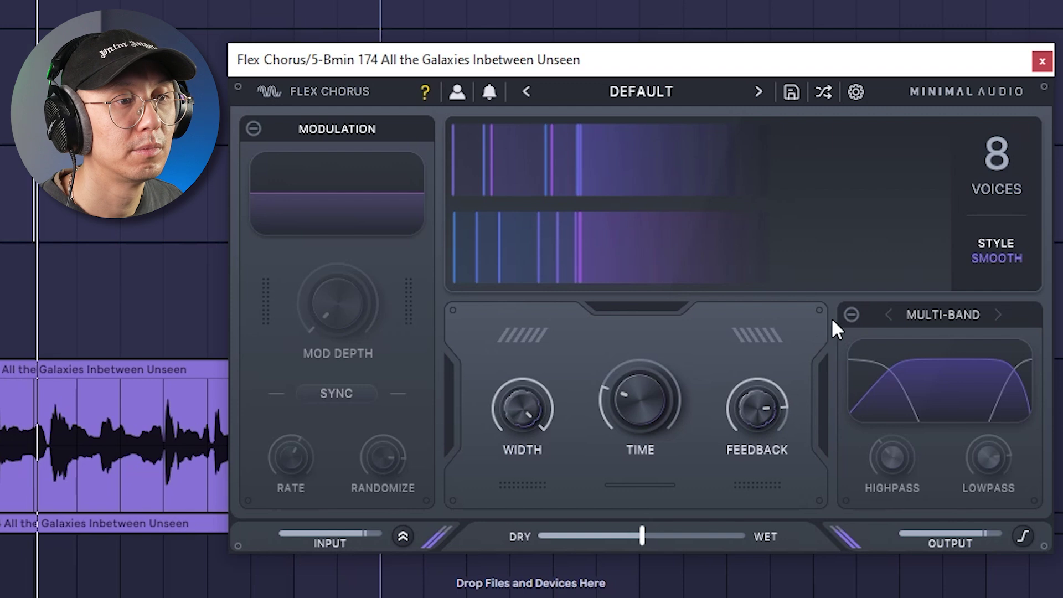
Step: Enable the band section in FILTER mode with the highpass at 229 Hz
left_click(851, 315)
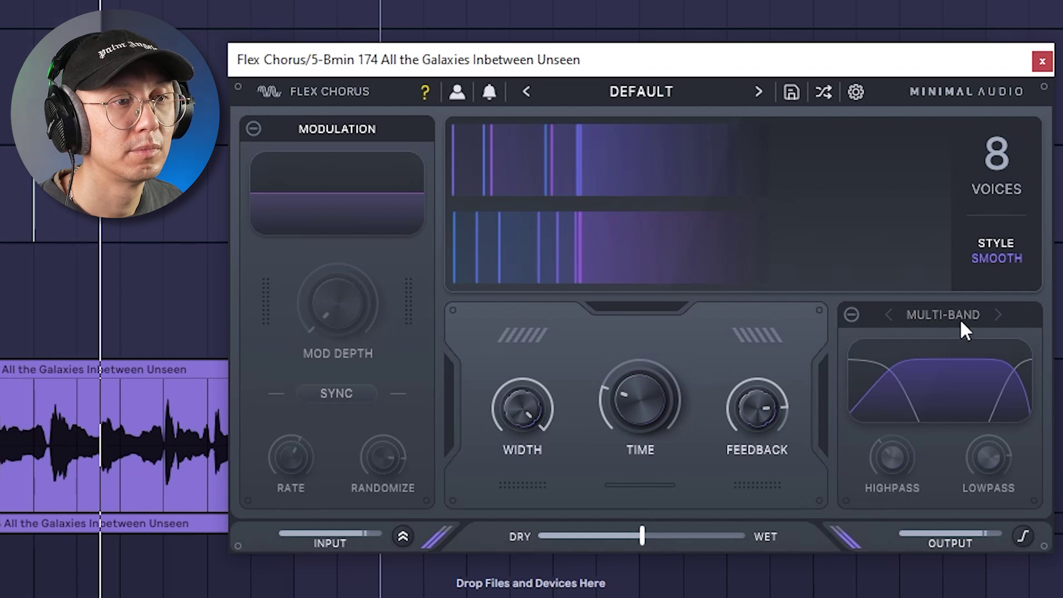
left_click(922, 313)
left_click(926, 339)
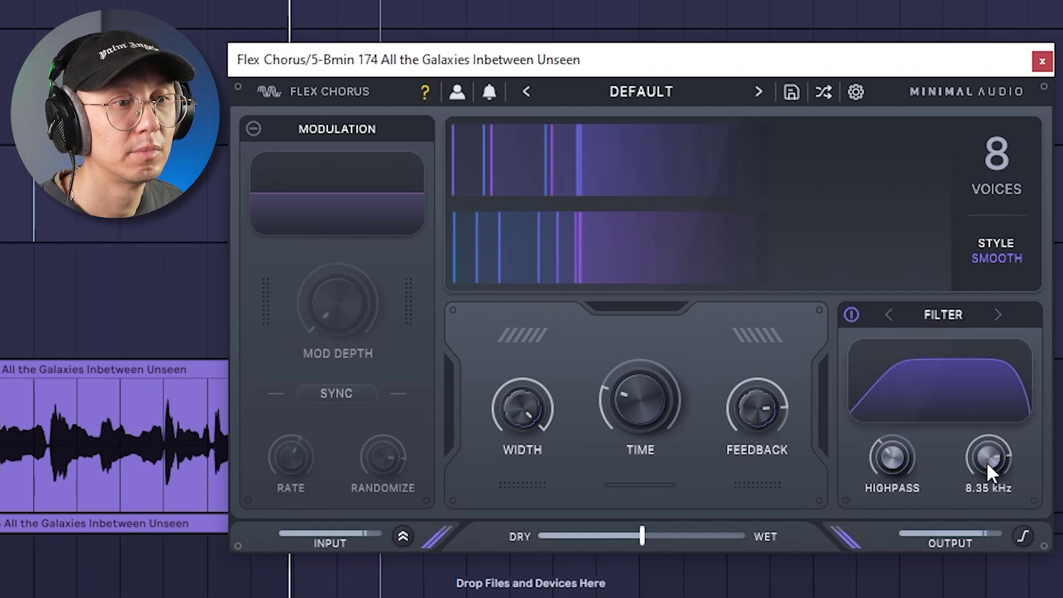
left_click_drag(882, 461, 886, 437)
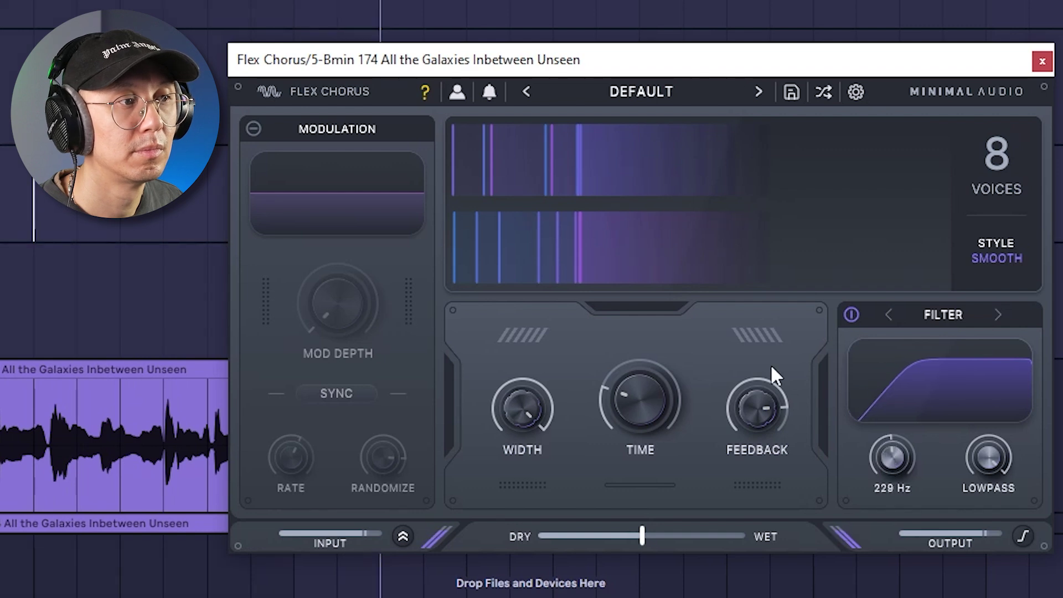
Step: Turn on modulation with 72% depth and a very slow rate of about 0.3 Hz
left_click(254, 129)
left_click_drag(338, 302, 334, 213)
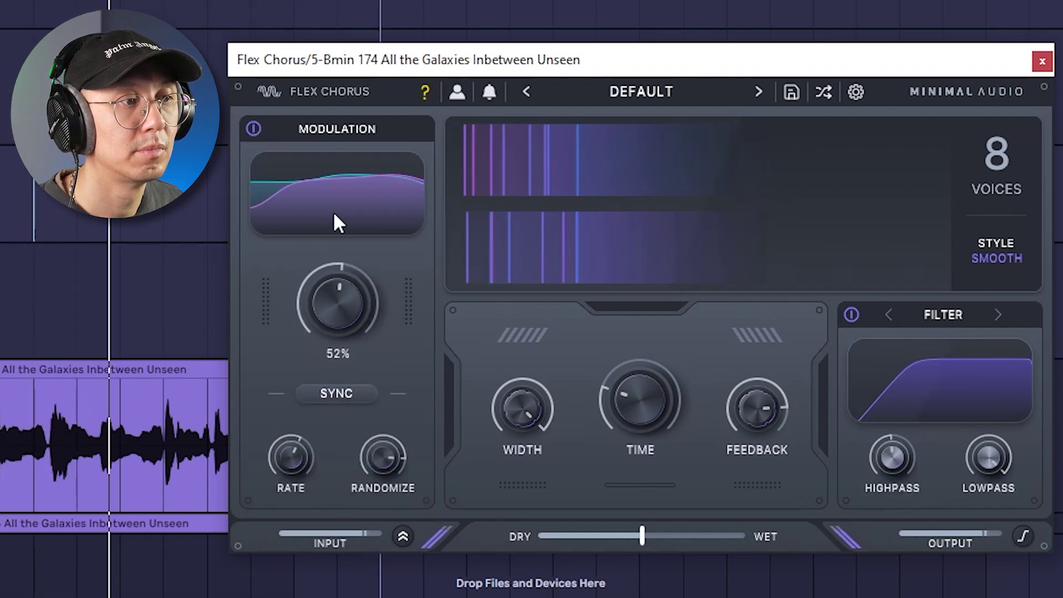
left_click_drag(291, 457, 314, 373)
left_click_drag(344, 319, 350, 269)
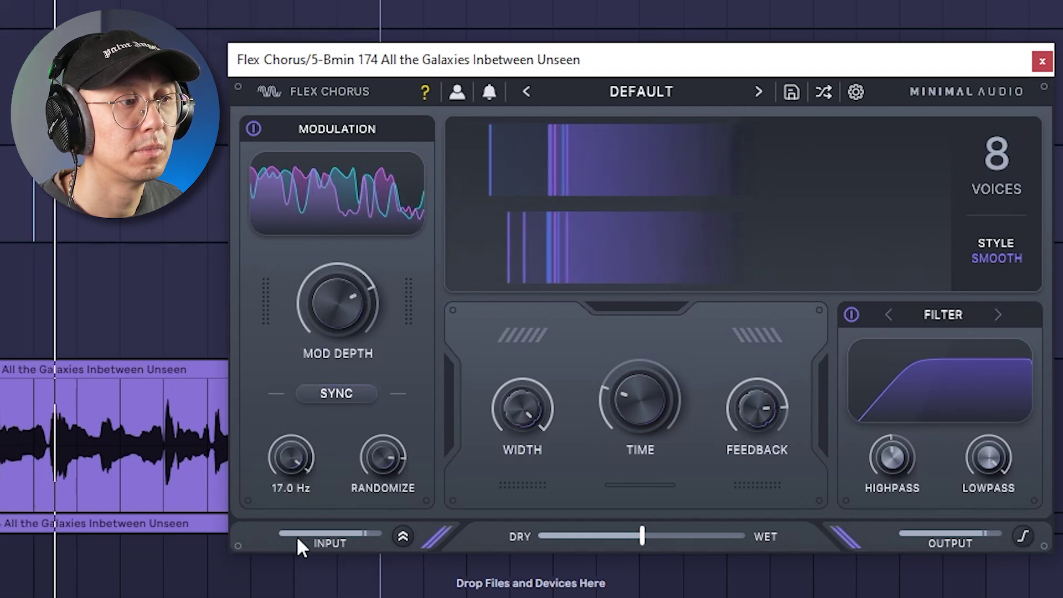
left_click_drag(297, 536, 304, 589)
mouse_move(377, 470)
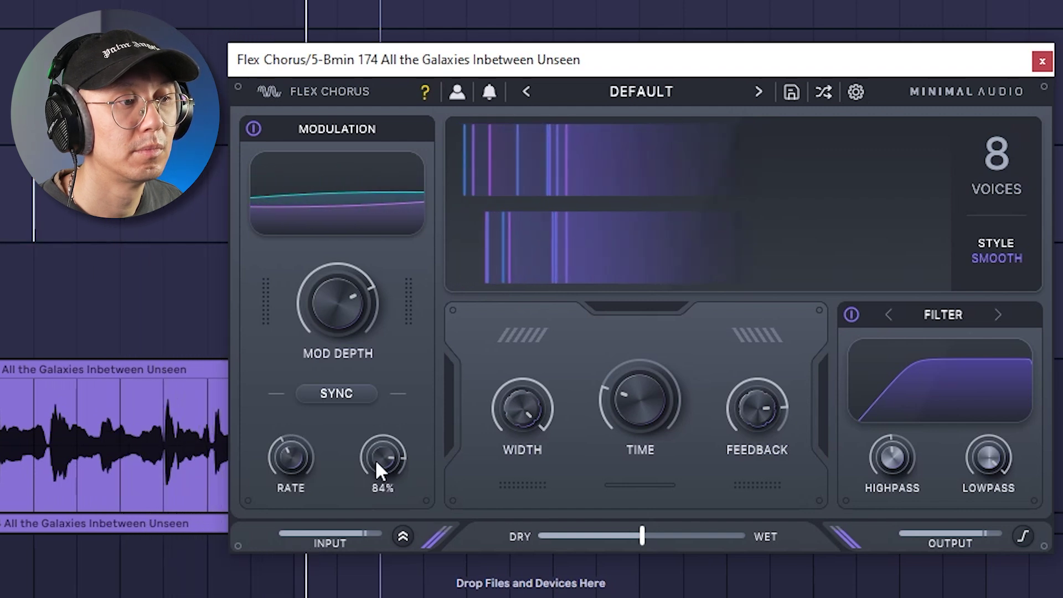
mouse_move(976, 536)
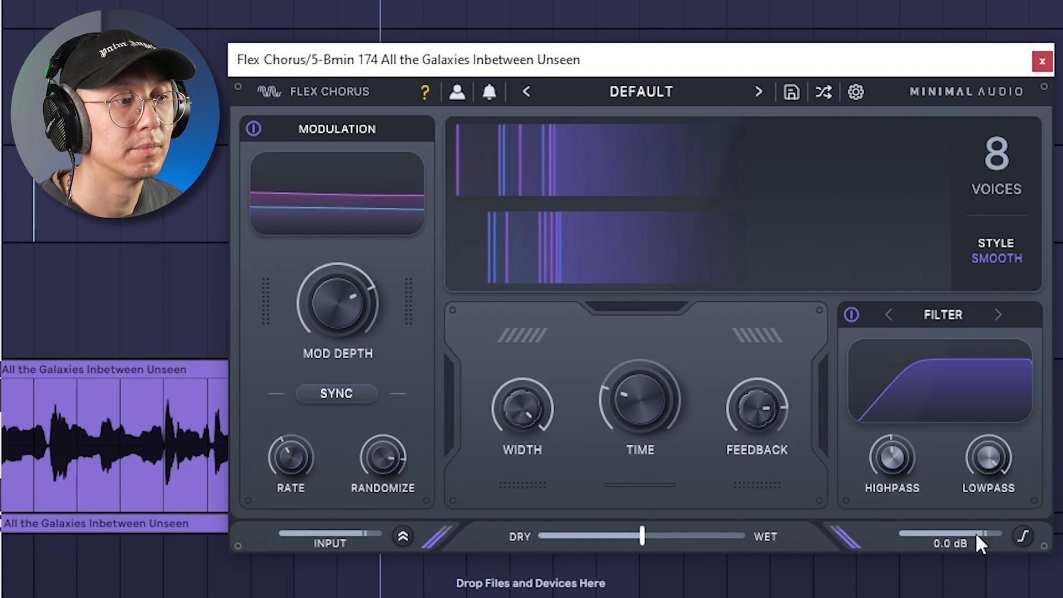